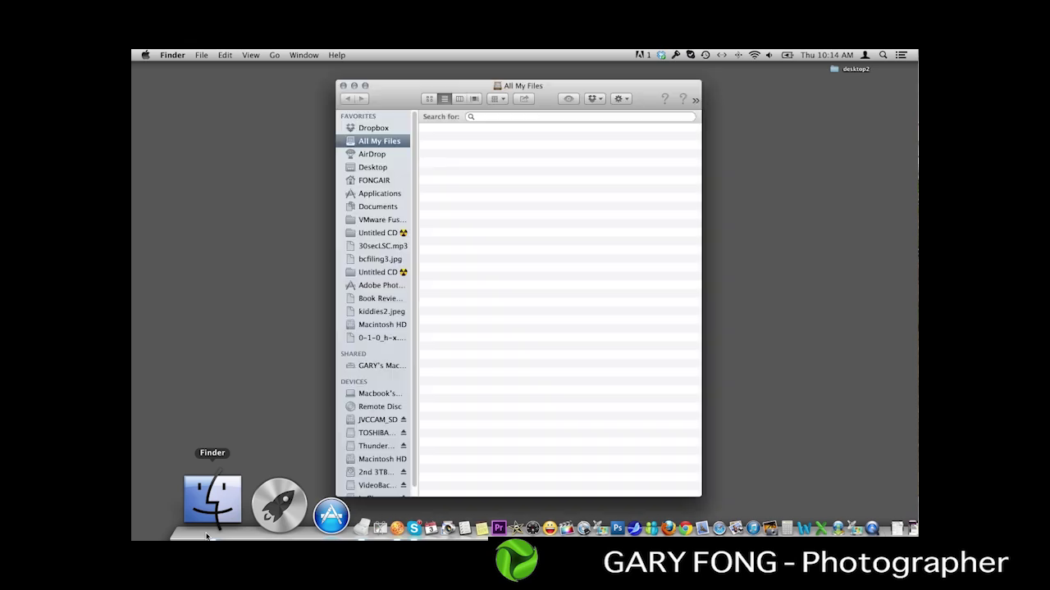
- Open the JVCCAM_SD card and its PRIVATE clip package in QuickTime Player
left_click(376, 420)
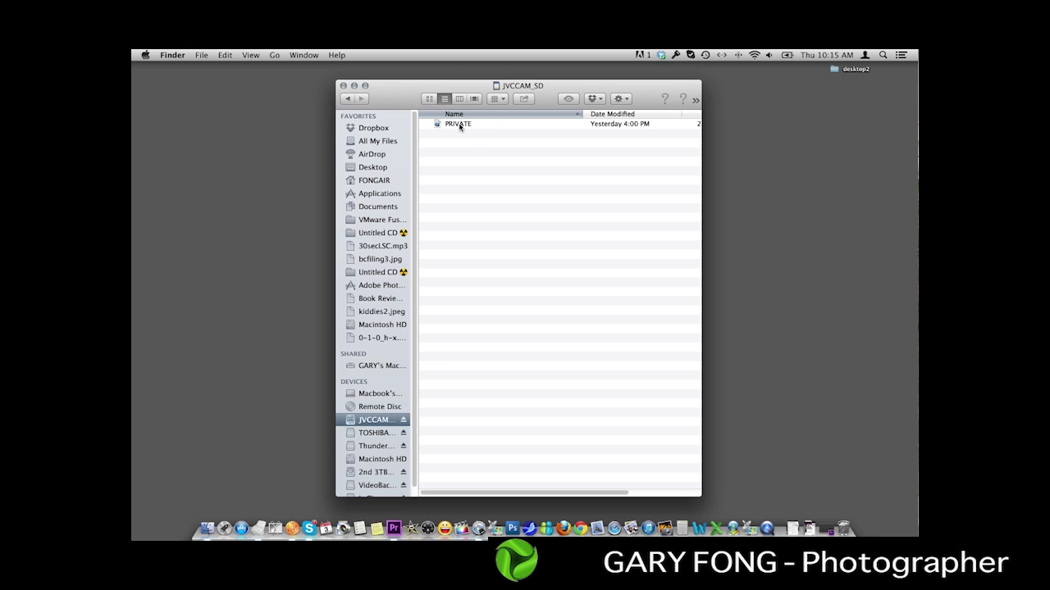
double_click(459, 125)
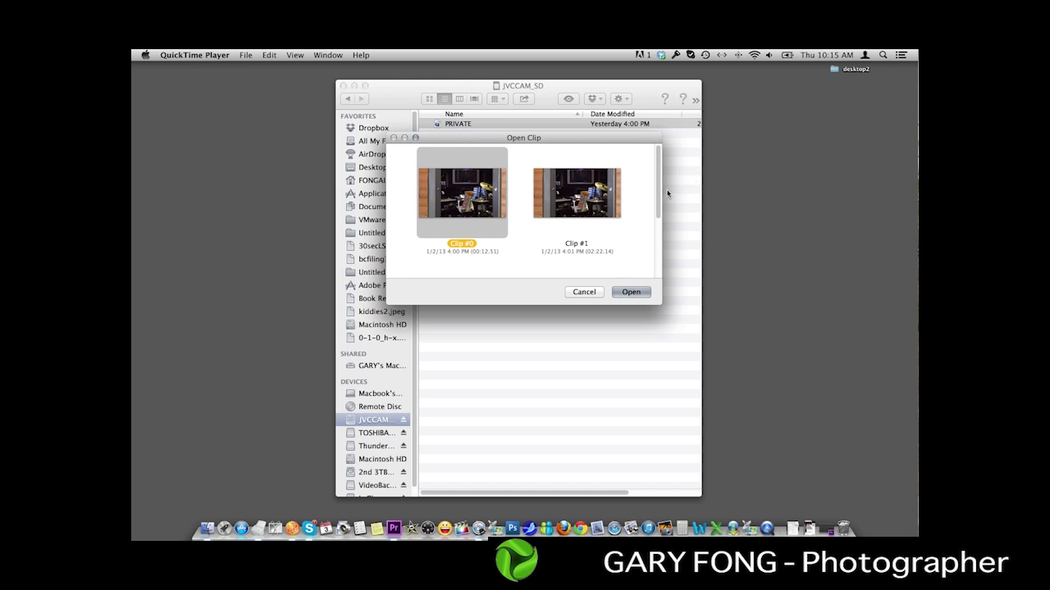
- Scroll the Open Clip list and select Clip #2 to review it
scroll(648, 205, "down", 3)
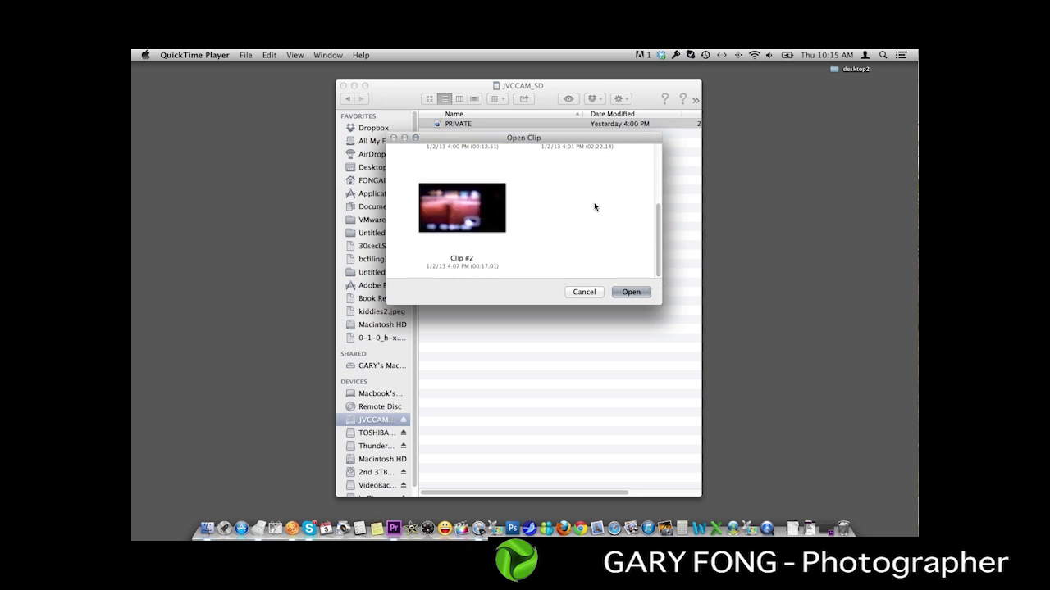
left_click(467, 199)
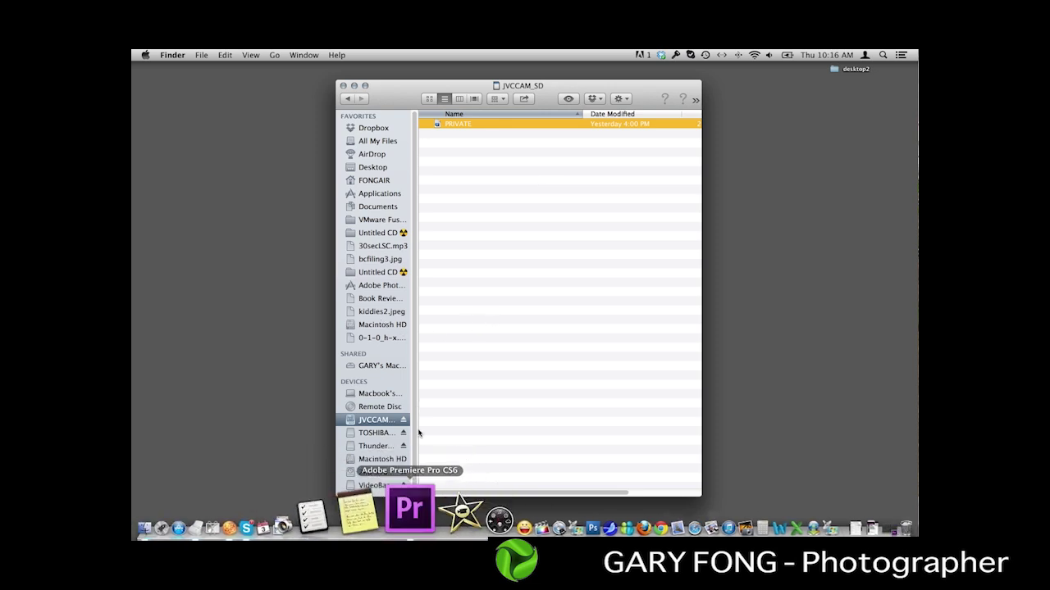
- Bring up the empty demotest project in Premiere Pro CS6, then switch to PluralEyes 3
left_click(406, 509)
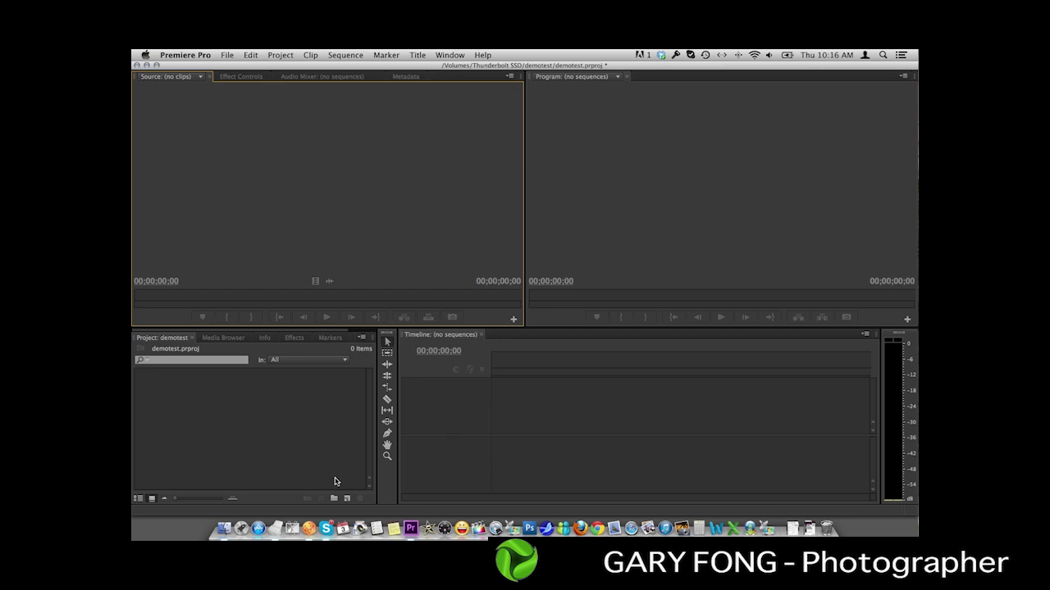
left_click(311, 528)
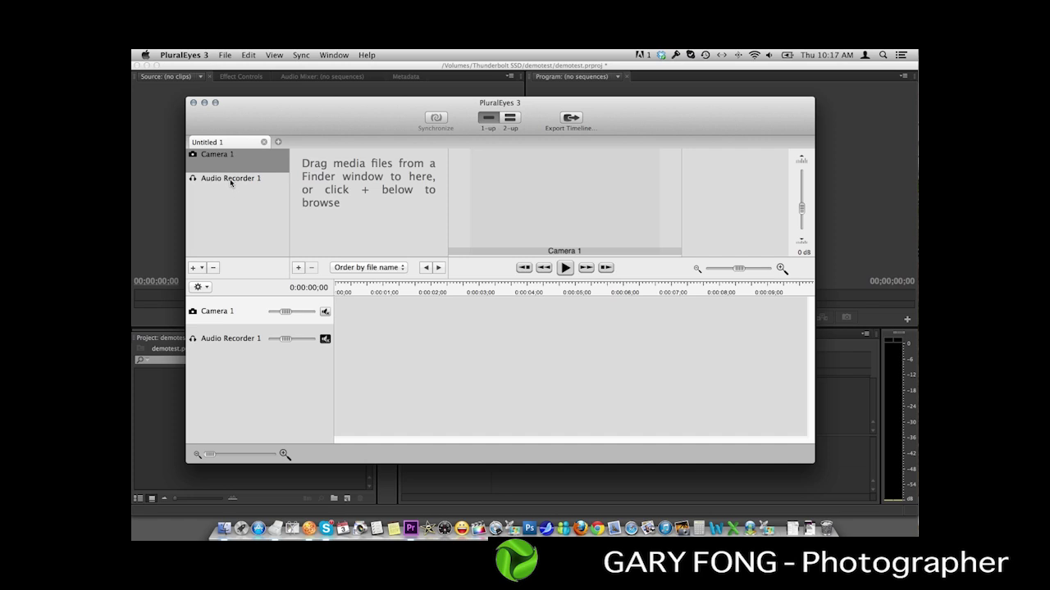
- Check the empty Audio Recorder 1 and Camera 1 bins, then bring a Finder window forward
left_click(231, 181)
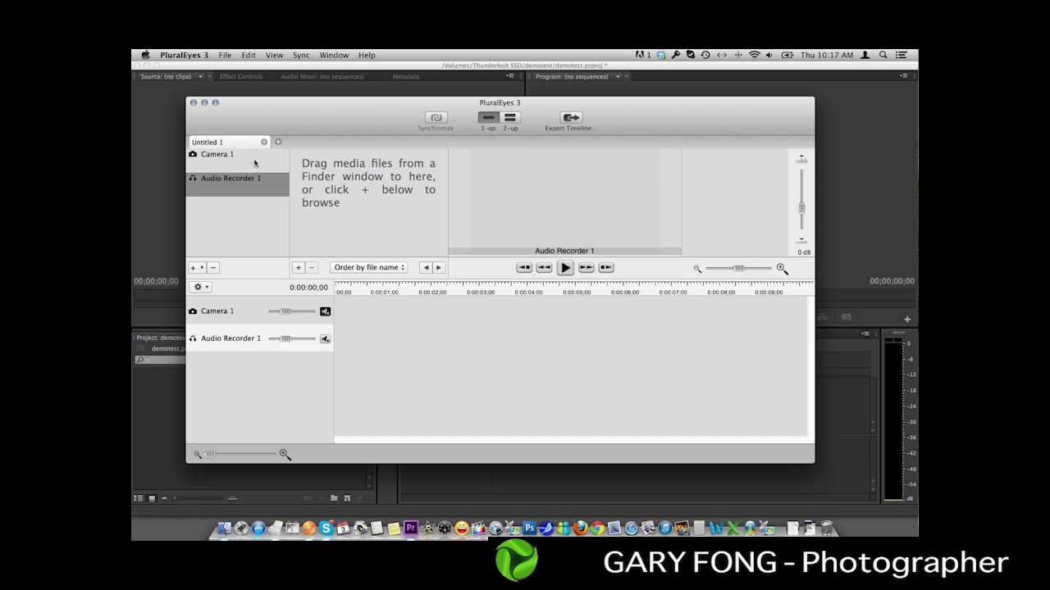
left_click(254, 164)
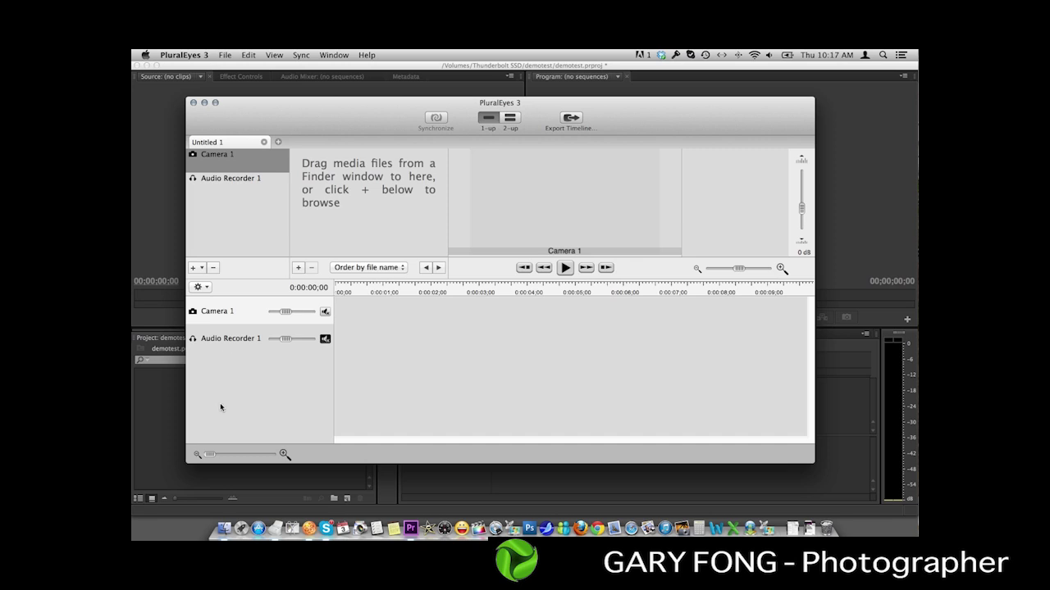
left_click(221, 504)
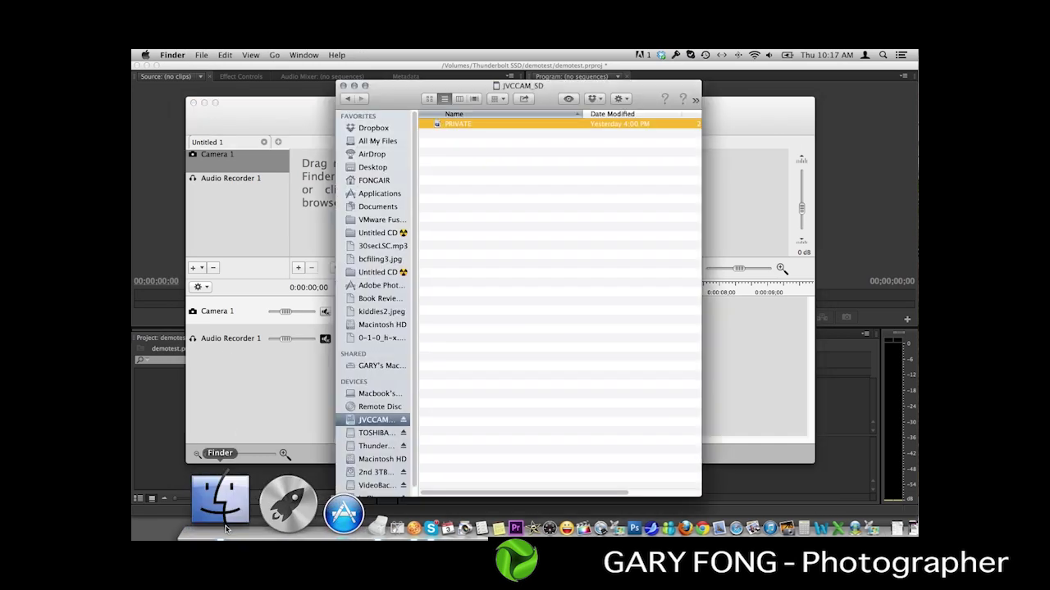
- Open the Demo folder on Thunderbolt SSD and add Clip #1 to PluralEyes' Camera 1 bin
left_click(368, 447)
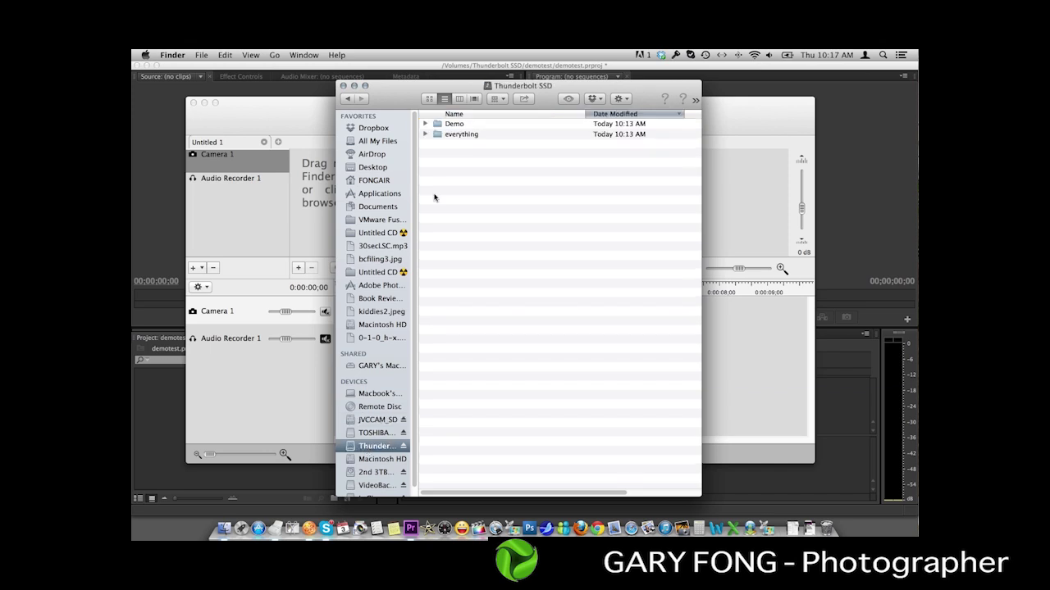
double_click(455, 126)
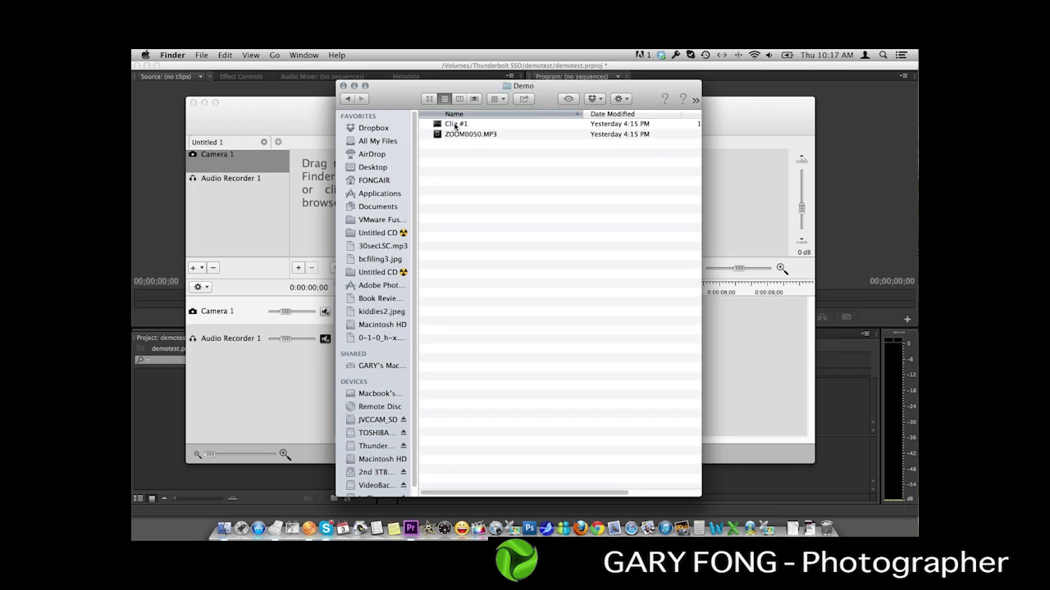
left_click_drag(550, 98, 708, 85)
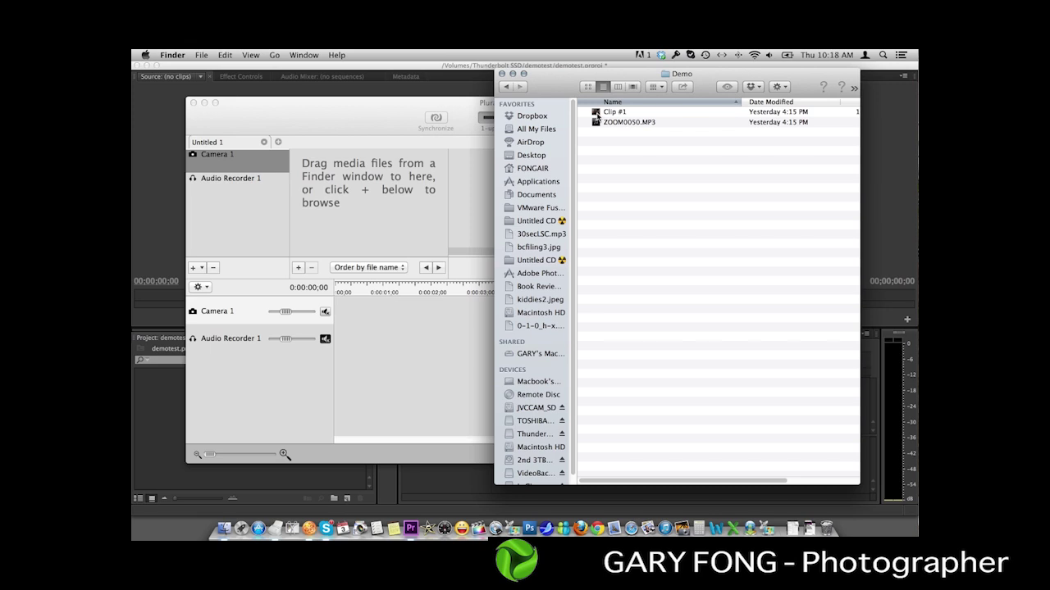
left_click_drag(596, 115, 369, 198)
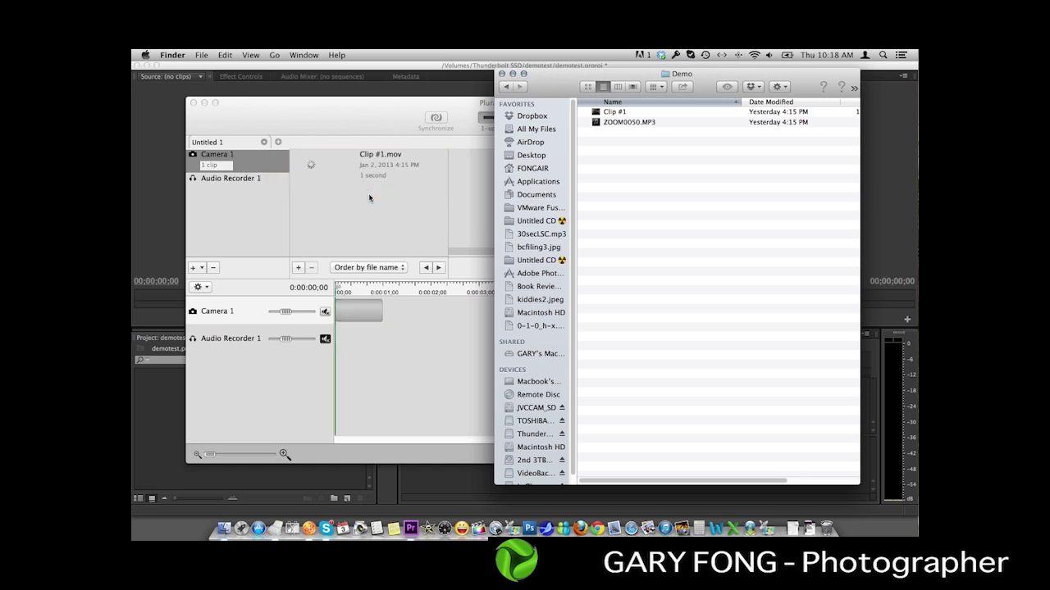
- Check the still-empty Audio Recorder 1 bin, then return to the Finder Demo folder
left_click(396, 95)
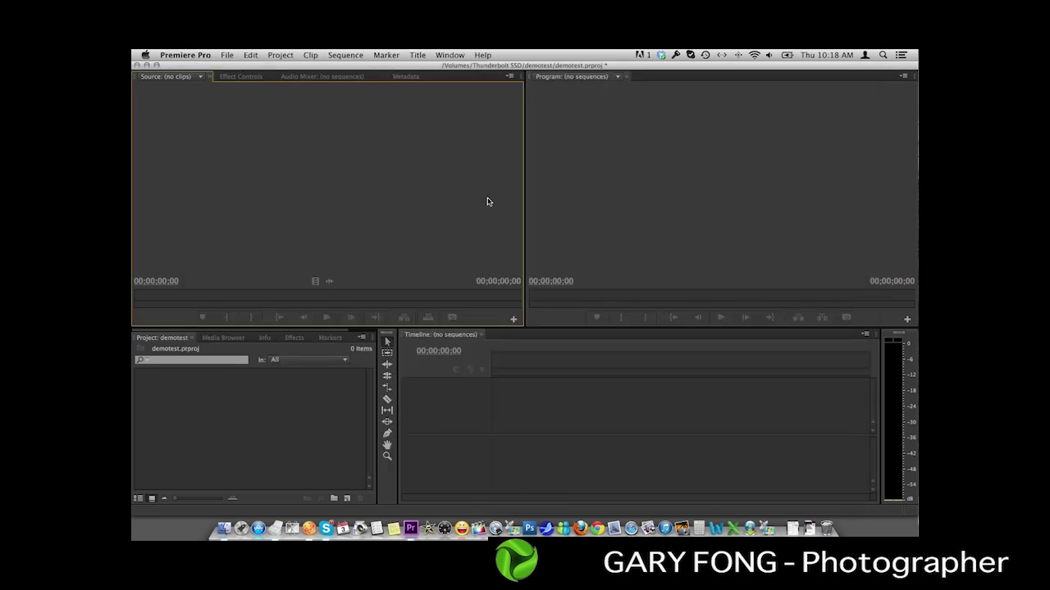
key("super+Tab")
key("super+Tab")
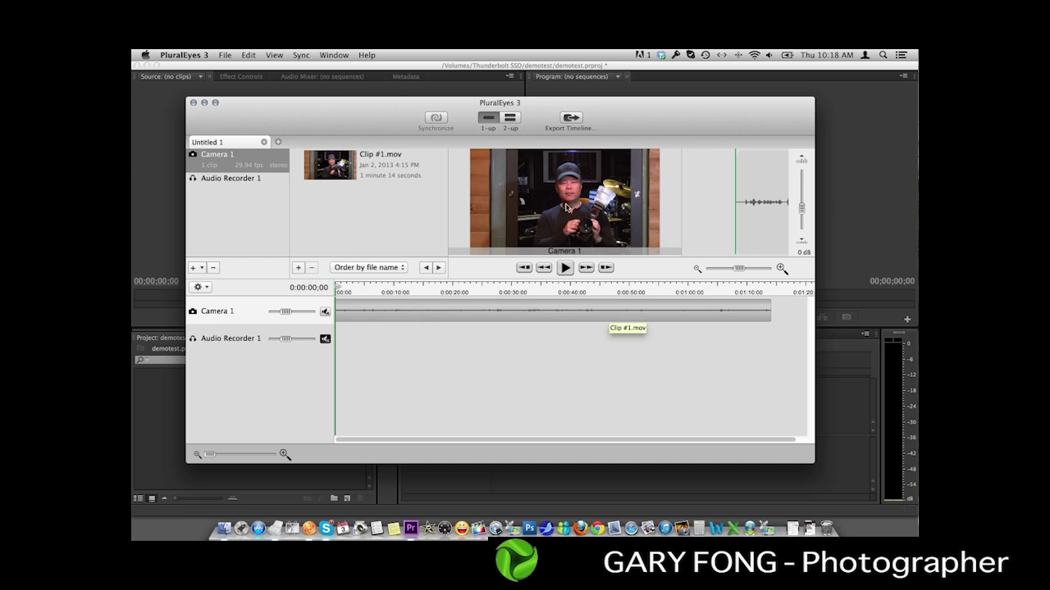
left_click(248, 179)
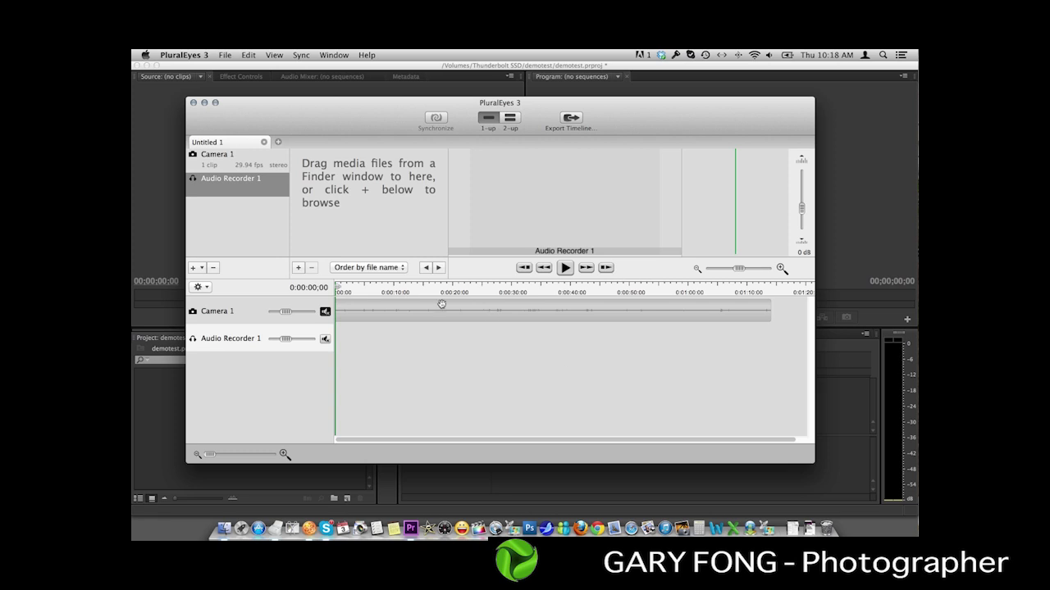
key("super+Tab")
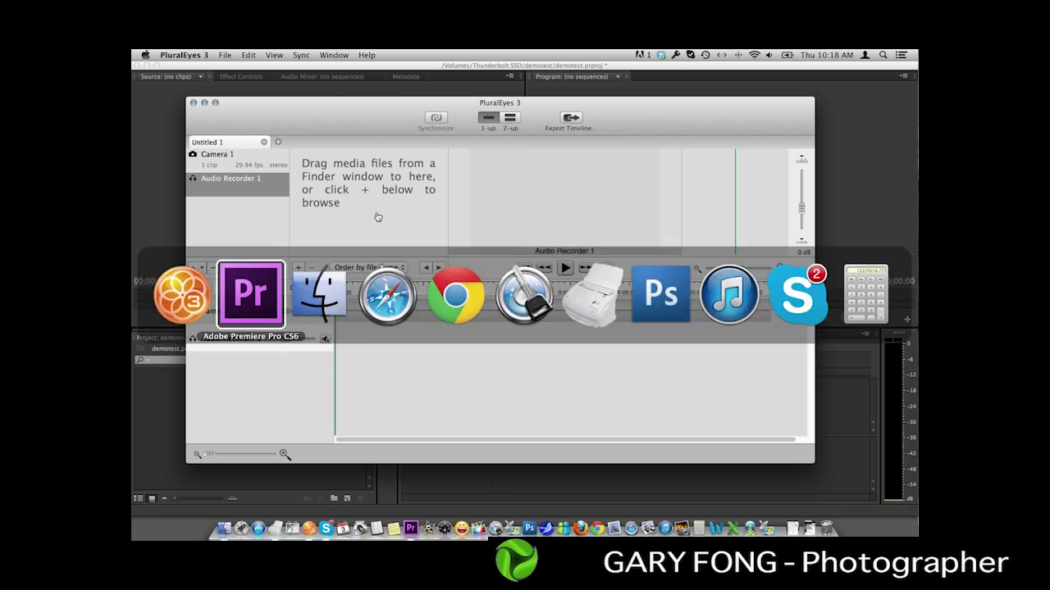
key("super+Tab")
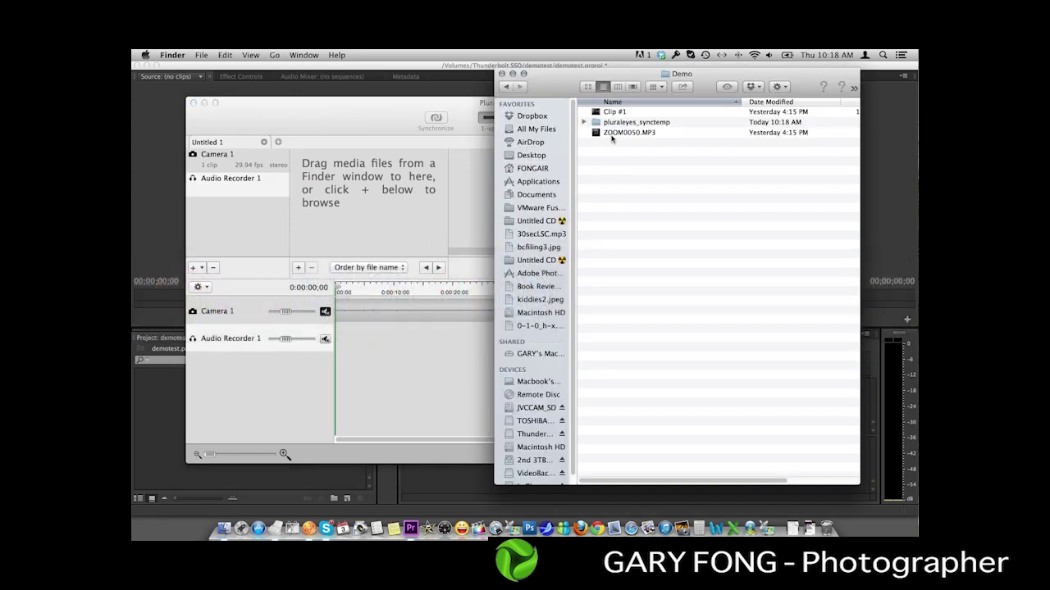
- Drag ZOOM0050.MP3 toward Audio Recorder 1 and check the Camera 1 and Audio Recorder 1 bins
left_click(612, 133)
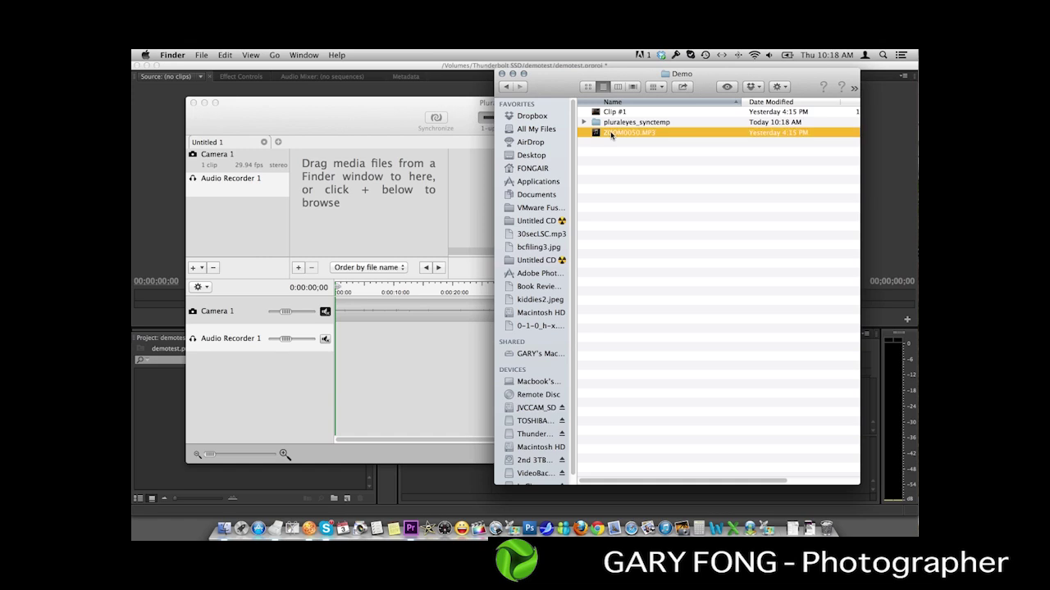
left_click_drag(612, 133, 251, 187)
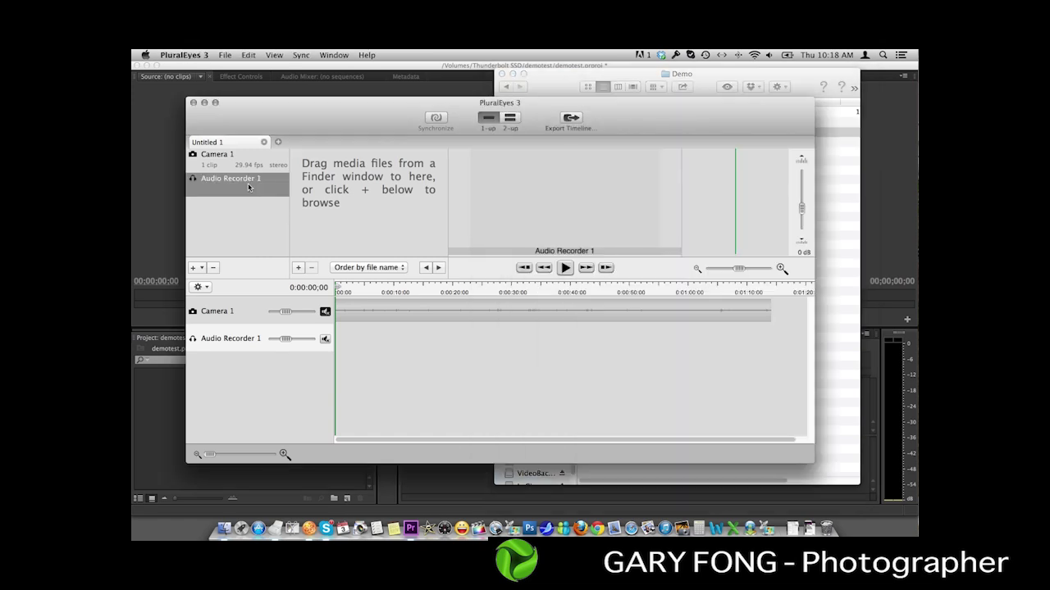
left_click(243, 161)
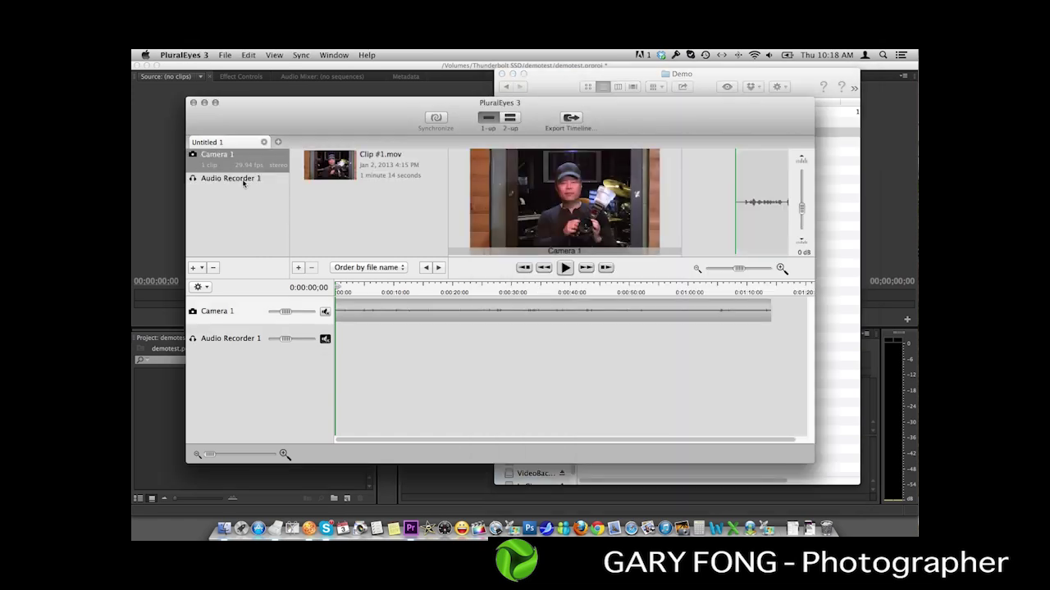
left_click(242, 180)
left_click(244, 161)
- Add a Camera 2 bin and remove the Camera 1 bin with its clip
left_click(192, 268)
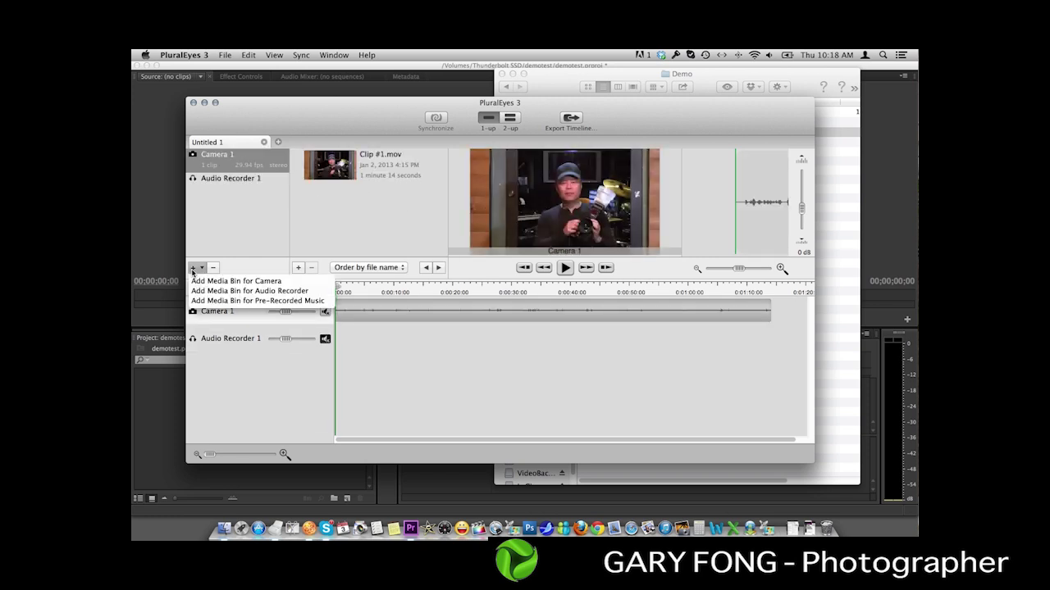
left_click(250, 283)
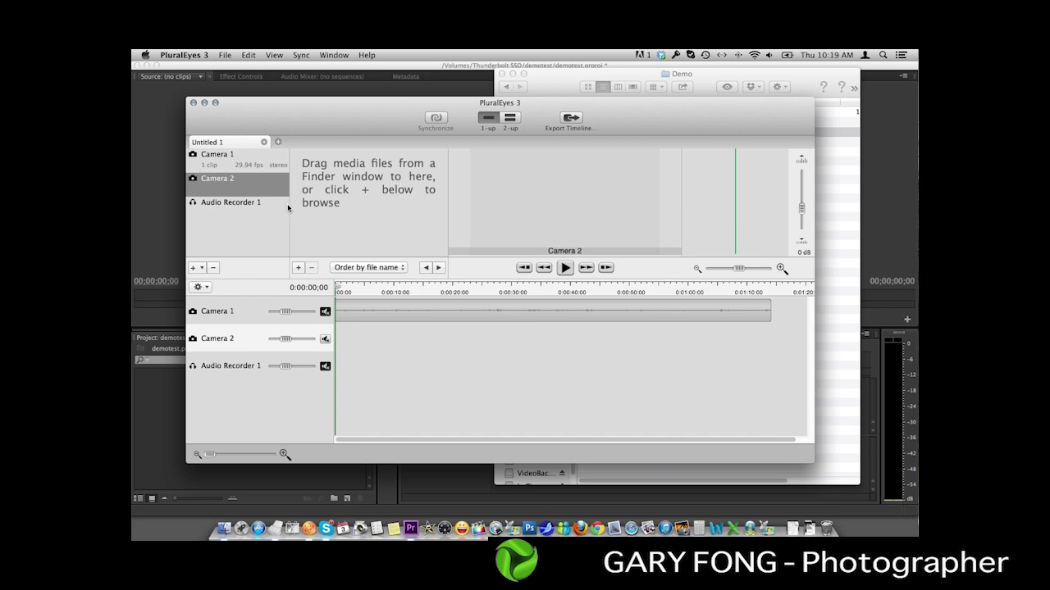
left_click(223, 167)
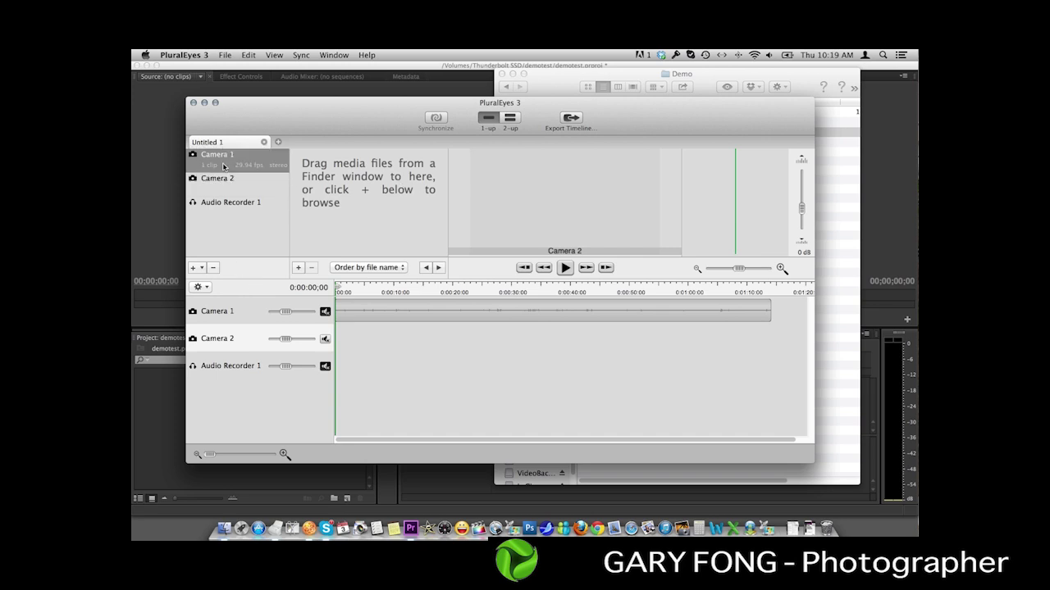
left_click(212, 268)
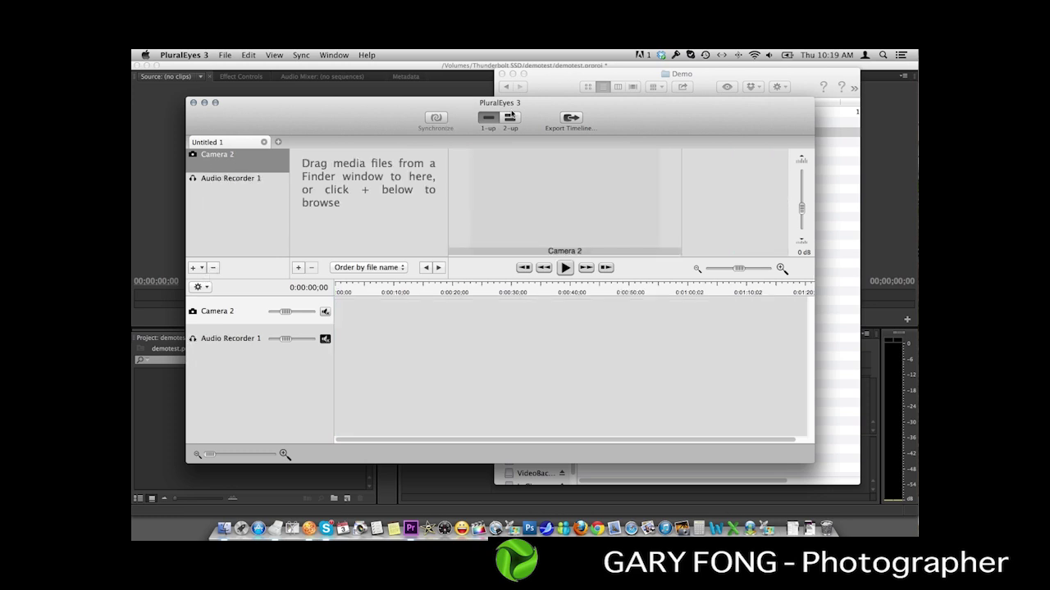
left_click(543, 89)
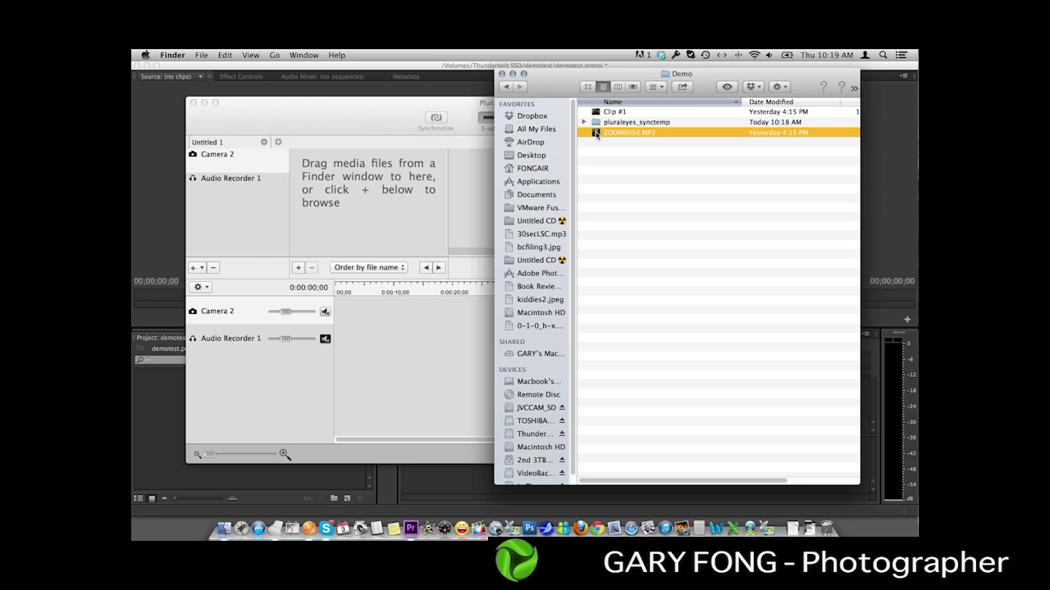
- Dismiss the wrong-format warning from dropping ZOOM0050.MP3 on the camera bin, and select Audio Recorder 1
left_click_drag(596, 135, 386, 202)
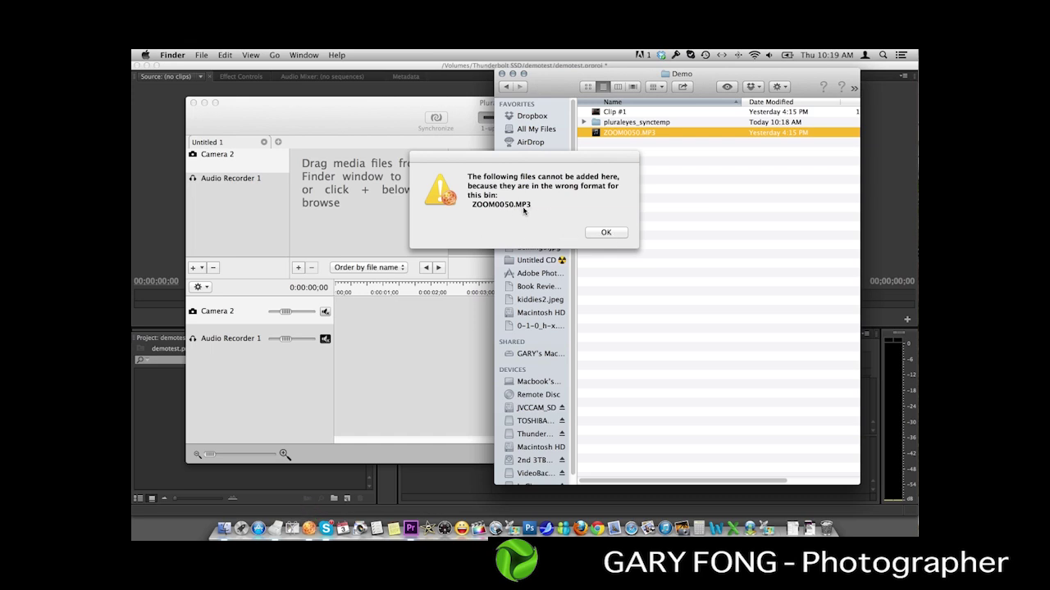
left_click(605, 232)
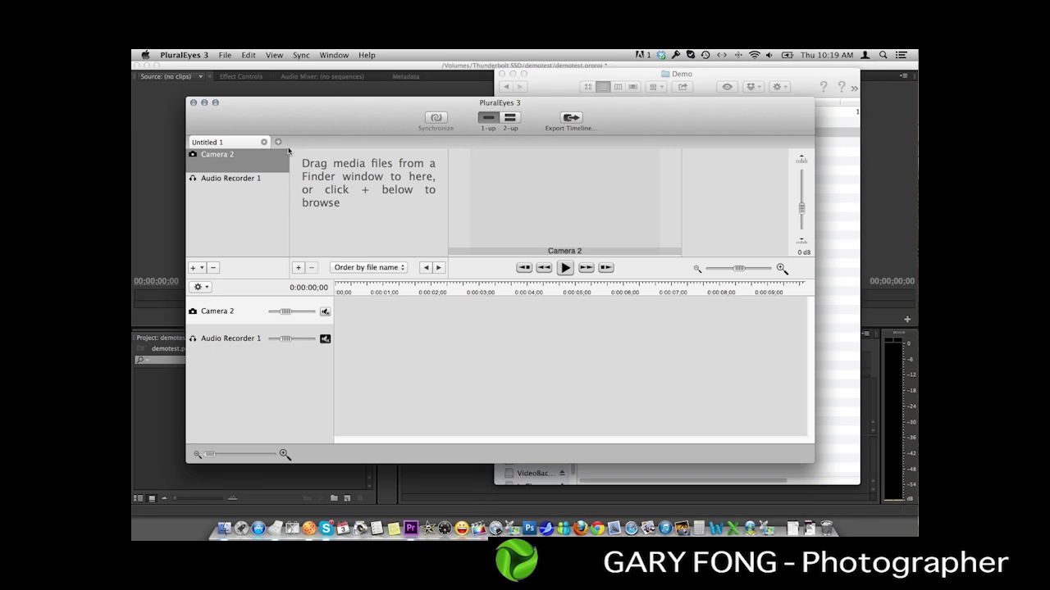
left_click(225, 181)
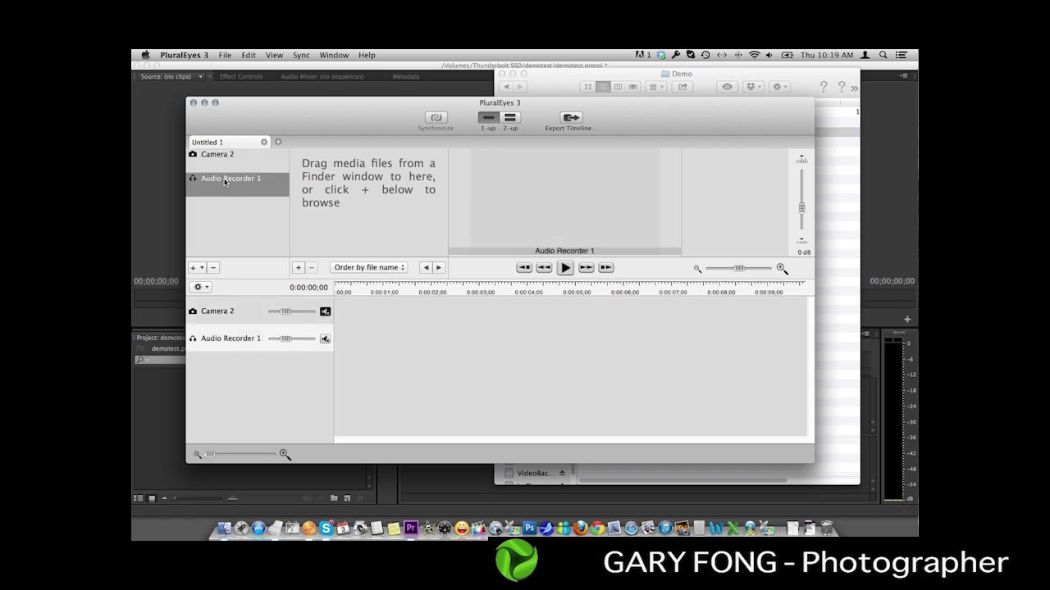
- Drag ZOOM0050.MP3 into Audio Recorder 1 and select the Camera 2 track
left_click(556, 83)
left_click_drag(596, 134, 392, 176)
left_click(366, 116)
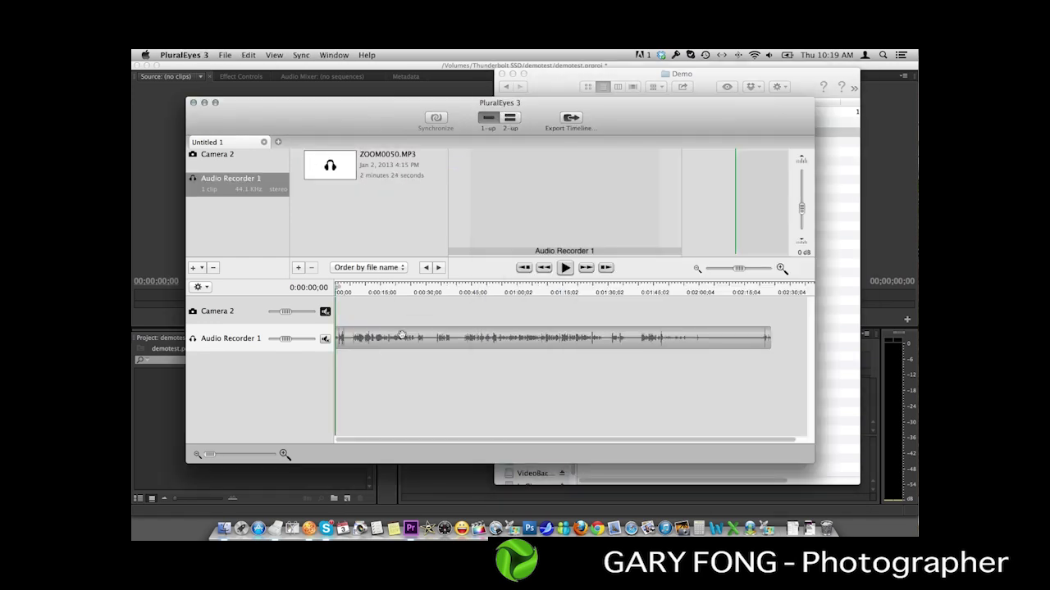
left_click(215, 313)
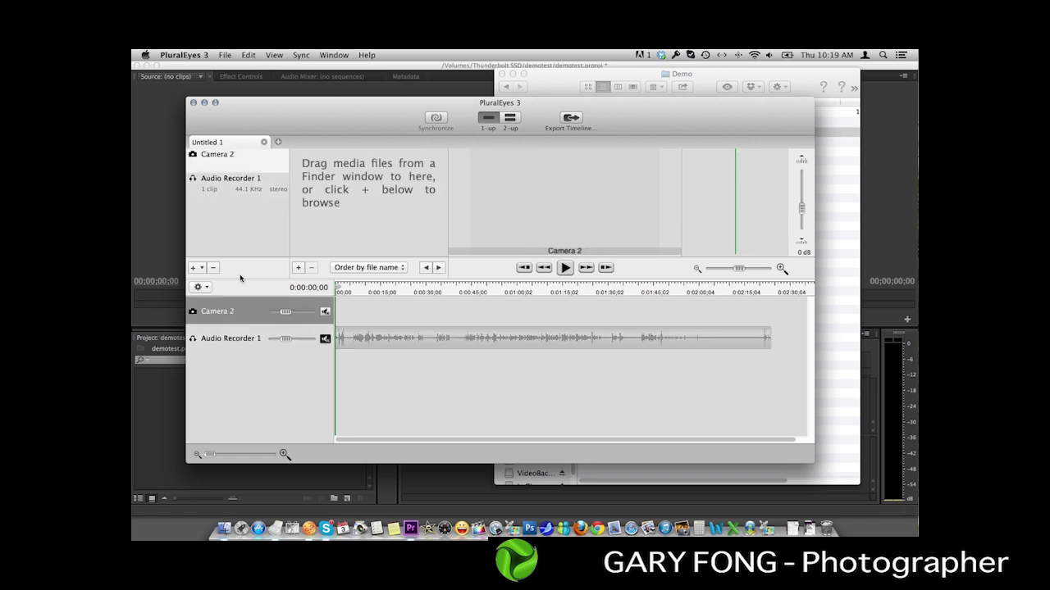
left_click(558, 82)
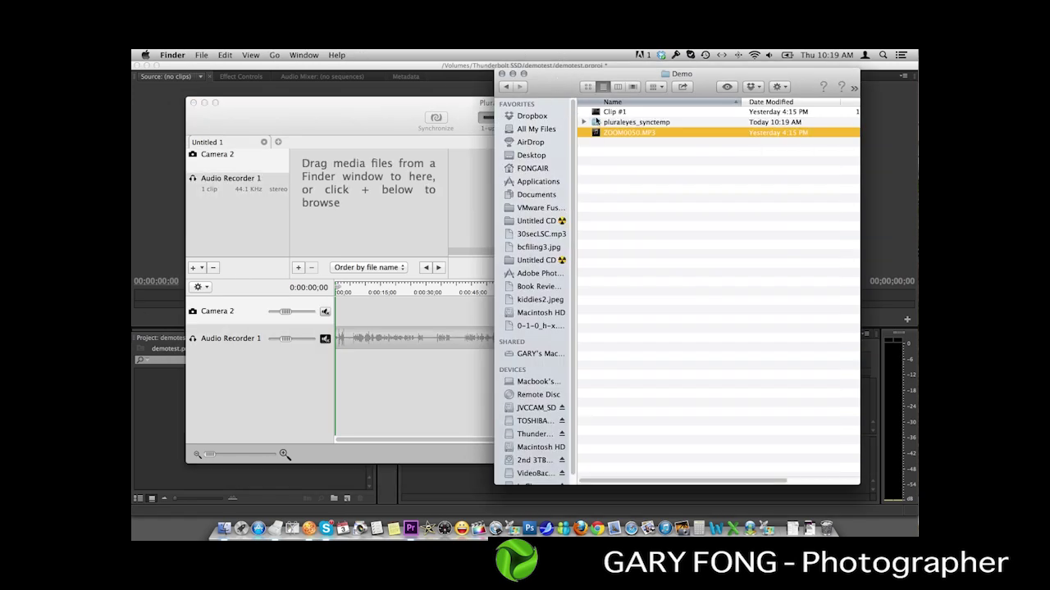
- Add Clip #1.mov from the Demo folder to the Camera 2 track
left_click_drag(595, 113, 374, 193)
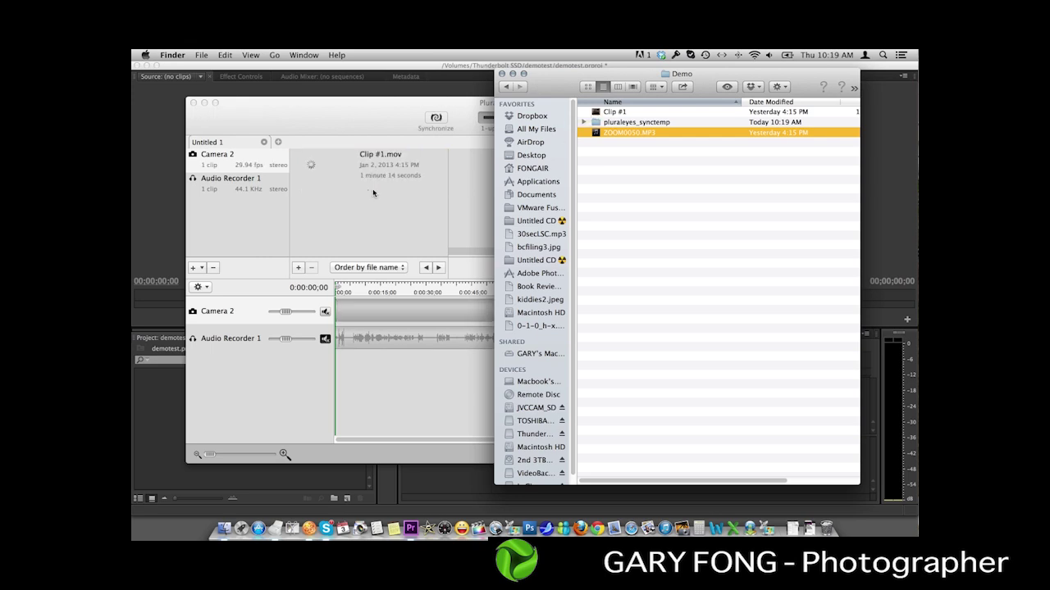
left_click(429, 383)
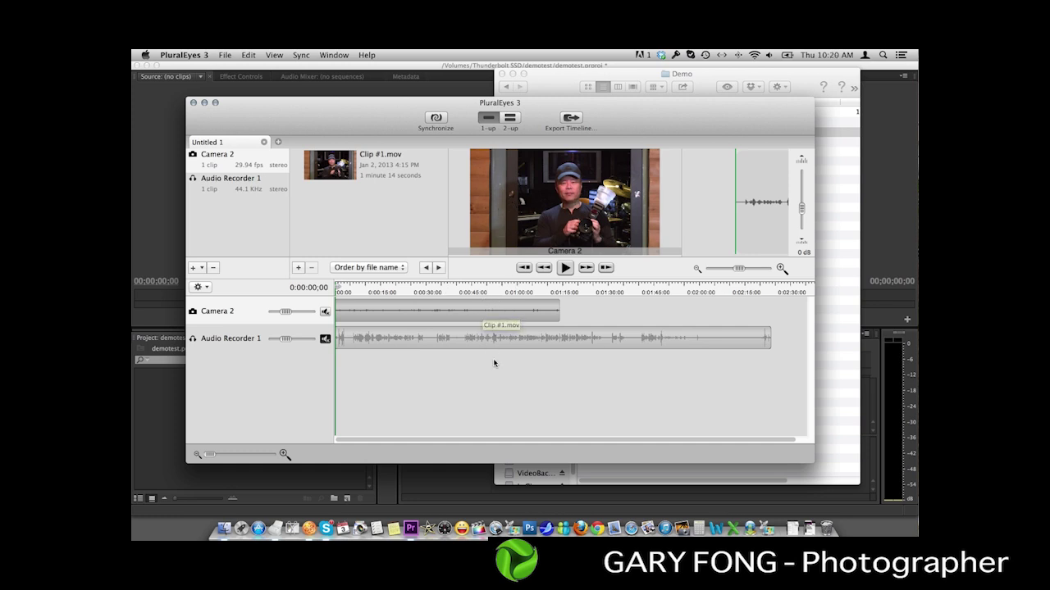
- Synchronize Clip #1.mov with ZOOM0050.MP3 using Sync > Synchronize
left_click(301, 55)
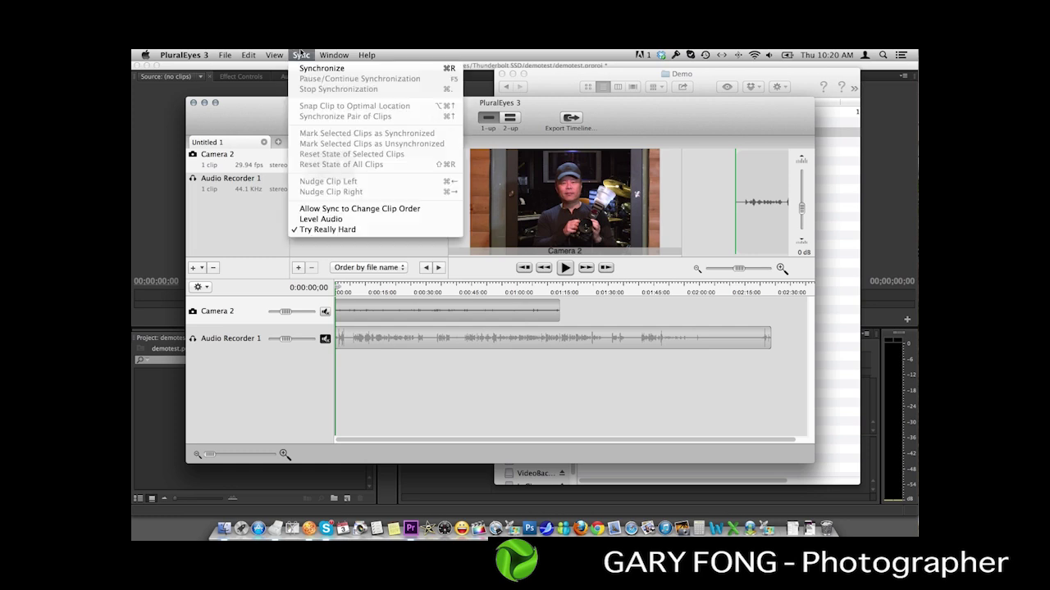
left_click(306, 70)
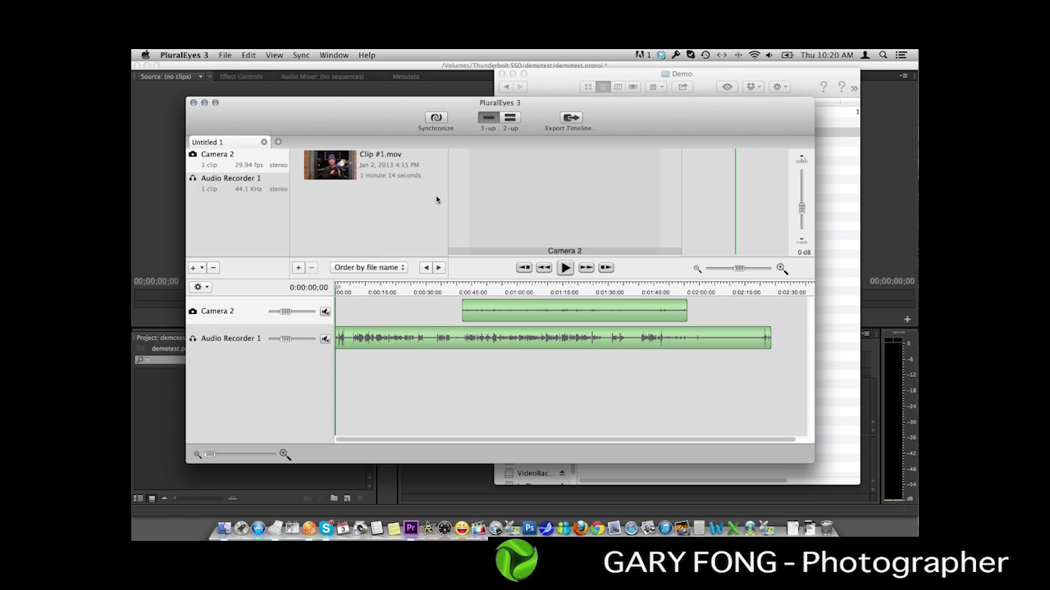
left_click(222, 54)
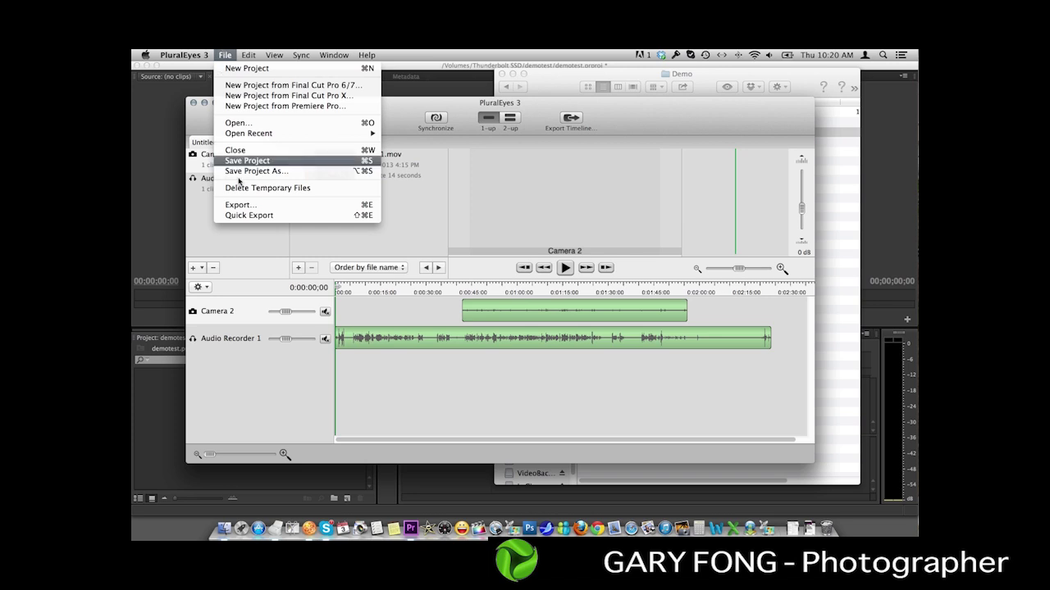
- Enable Final Cut Pro X XML and Premiere XML options and export the synced timeline
left_click(248, 205)
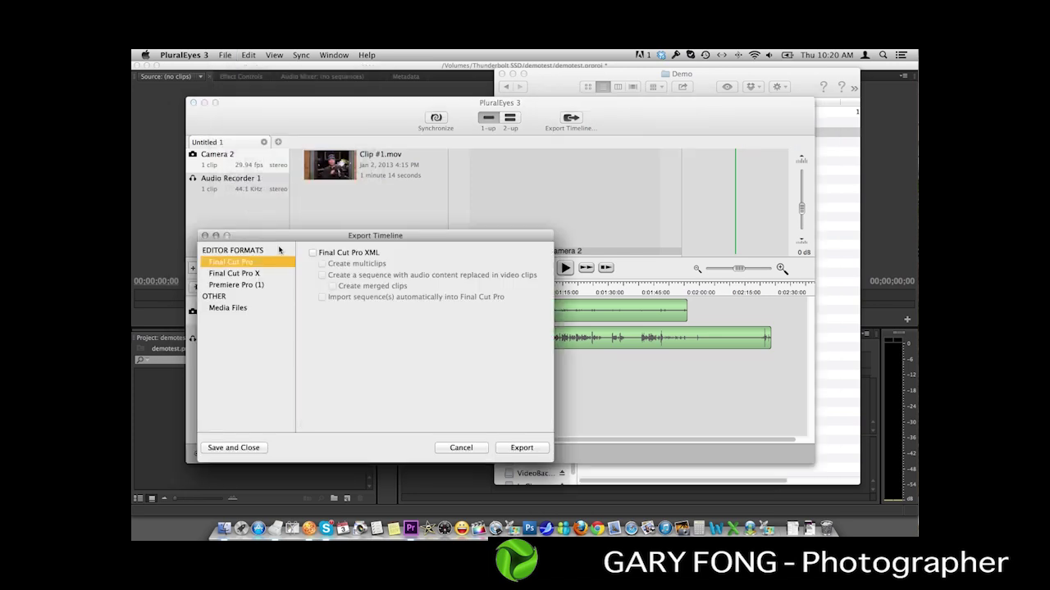
left_click_drag(282, 238, 366, 134)
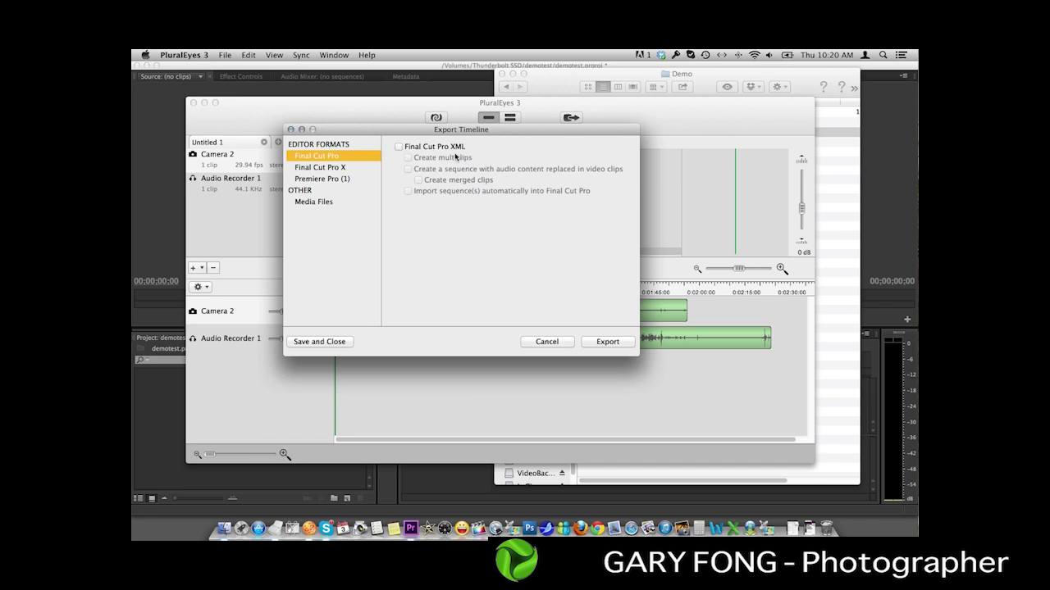
left_click(334, 166)
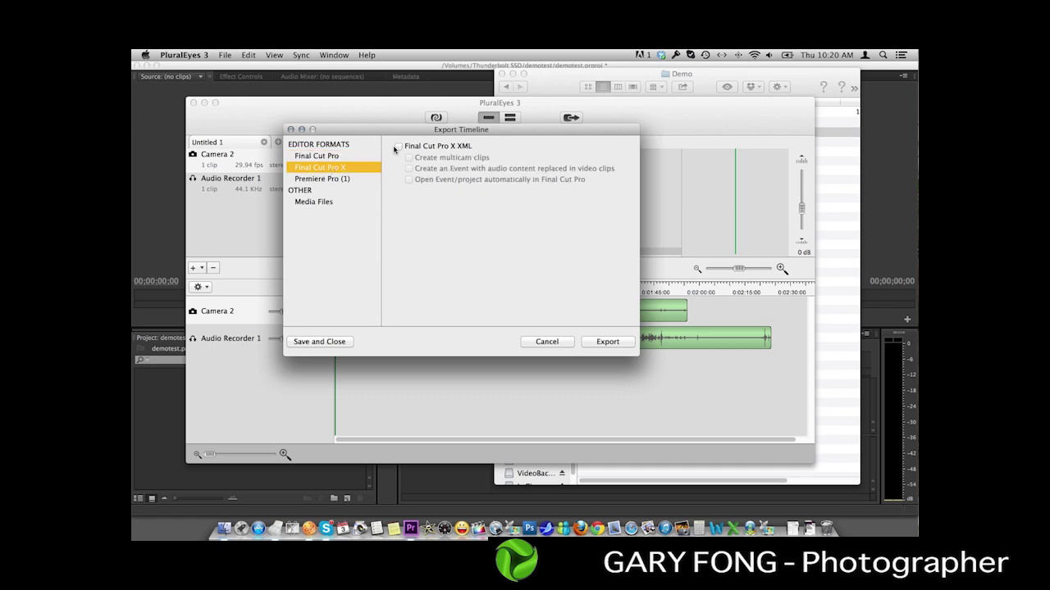
left_click(398, 146)
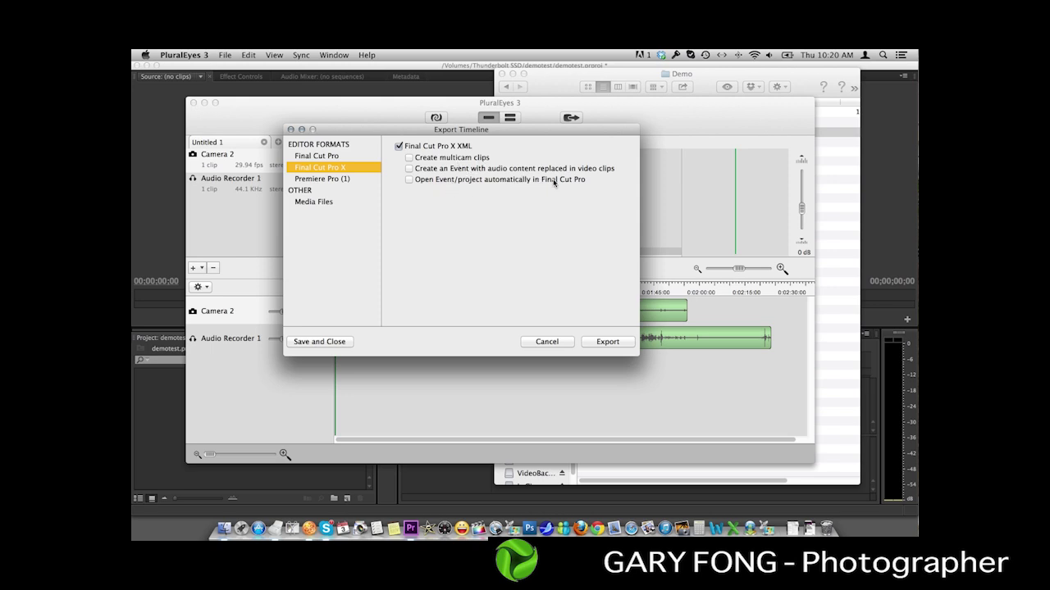
left_click(301, 181)
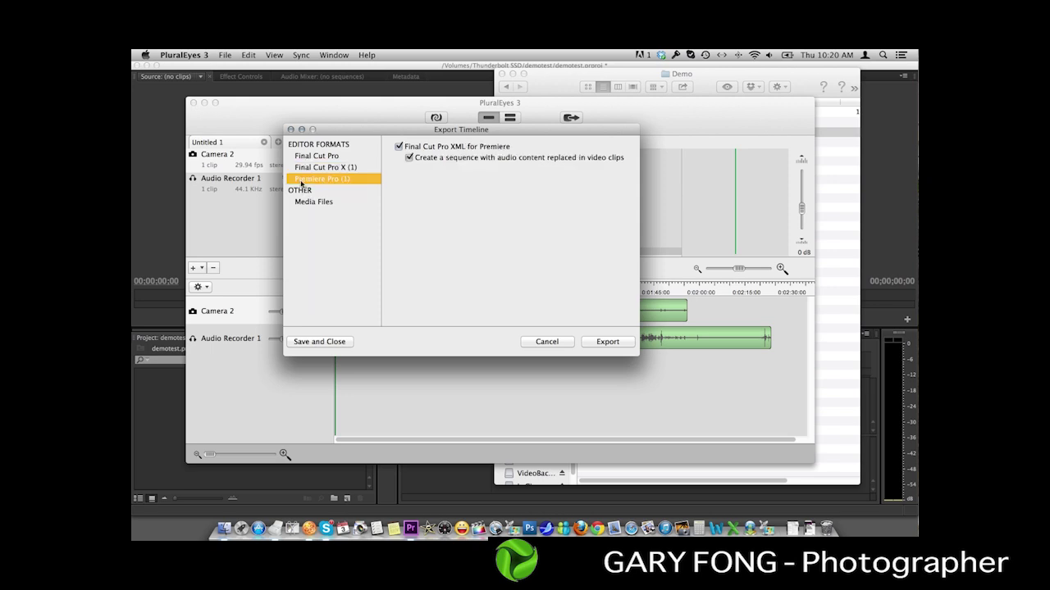
left_click(608, 342)
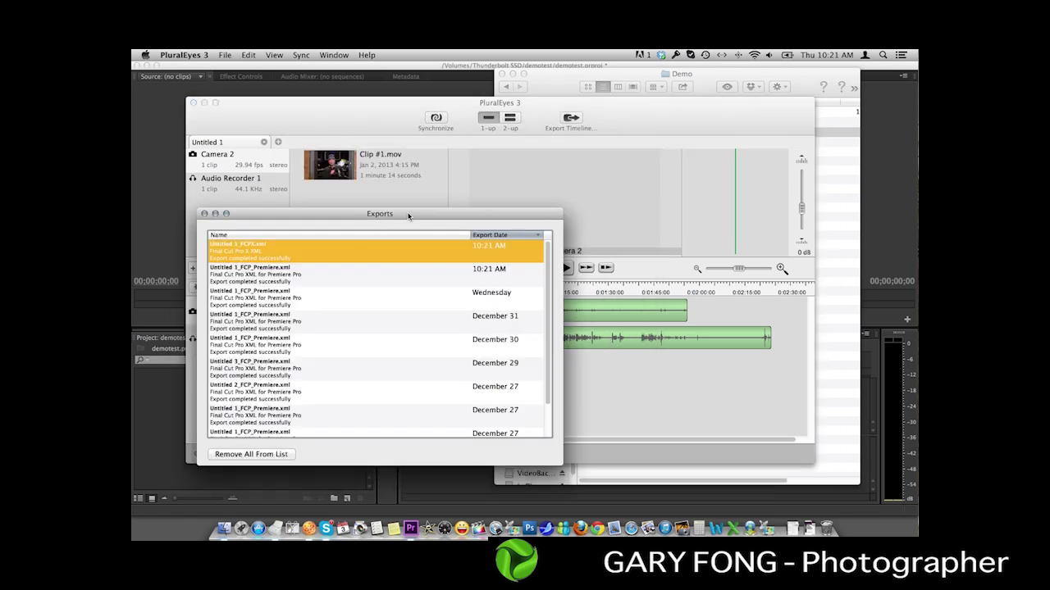
left_click_drag(408, 215, 487, 142)
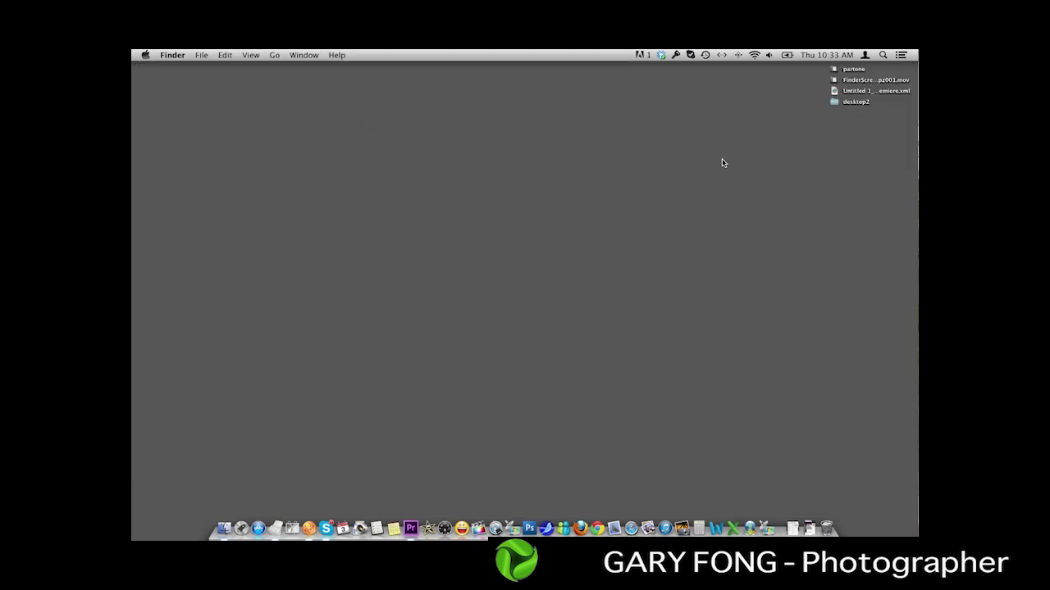
- Search Finder for 'untitled 1_fc' and copy the Untitled 1_FCP_Premiere.xml result
key("super+n")
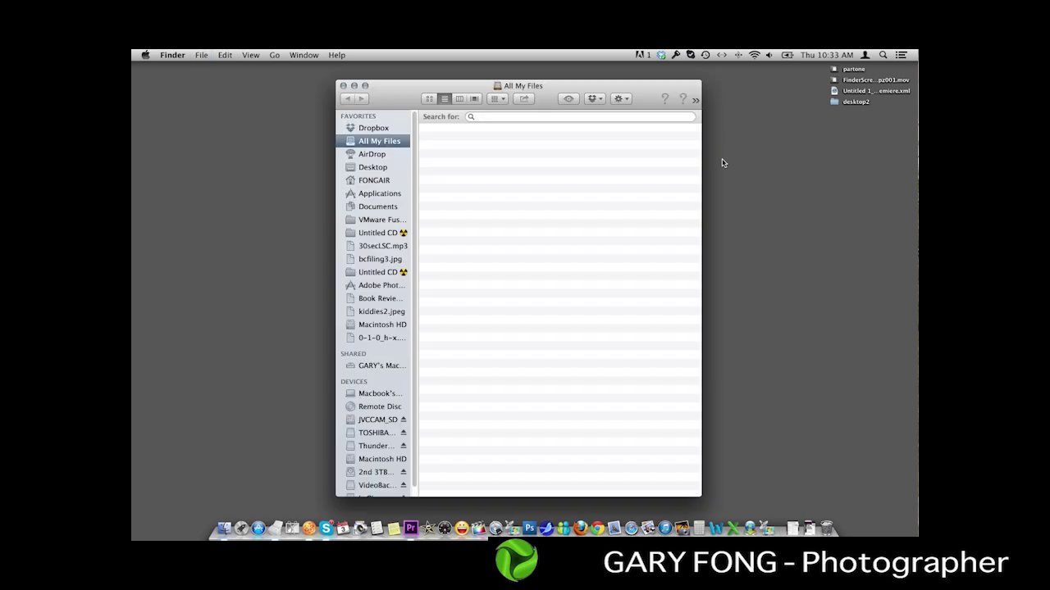
type("untit")
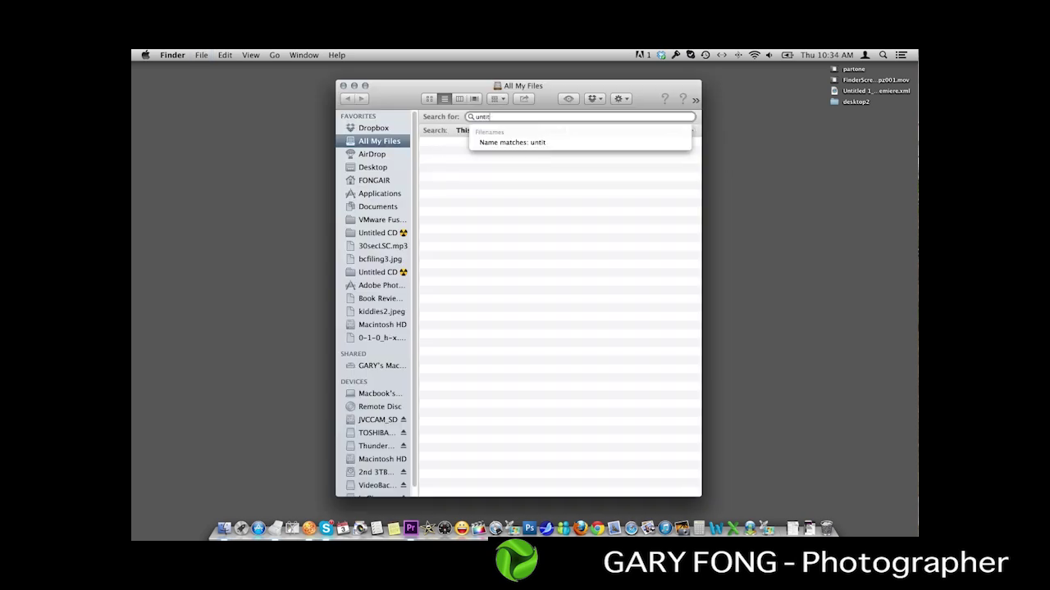
type("led 1")
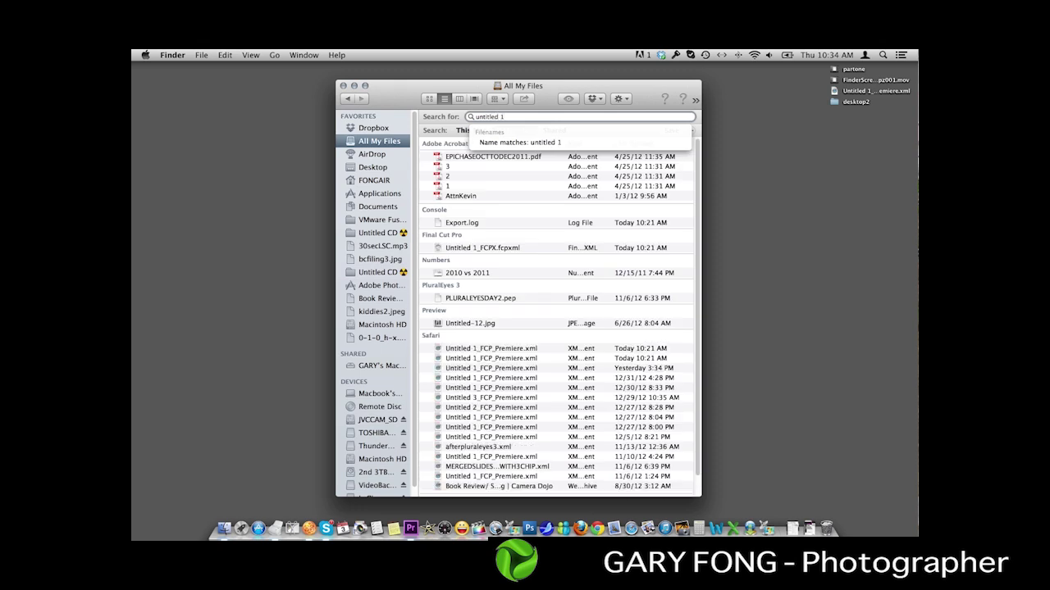
type("_fcp")
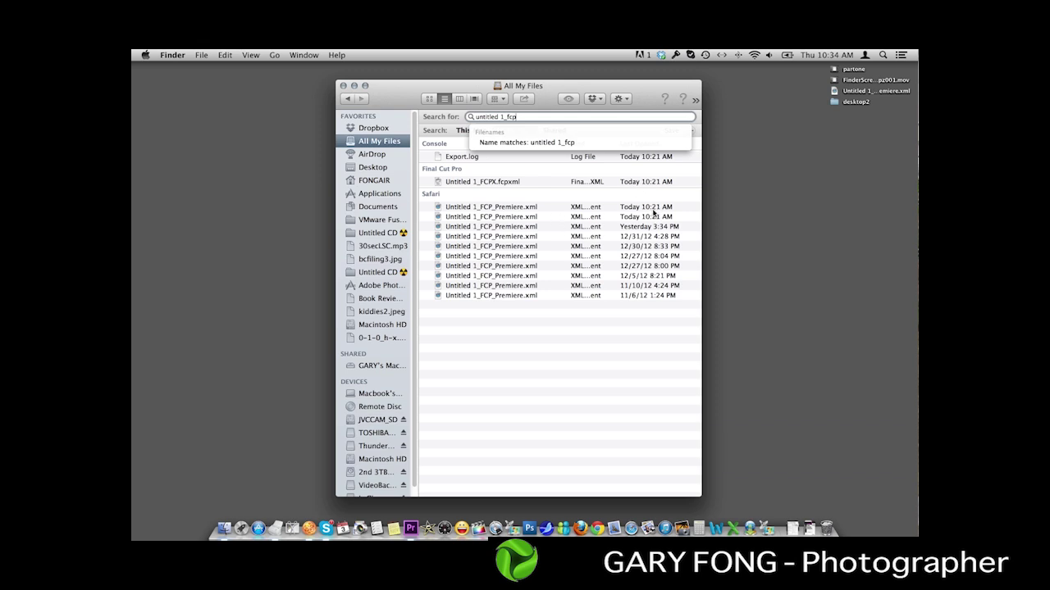
left_click(513, 207)
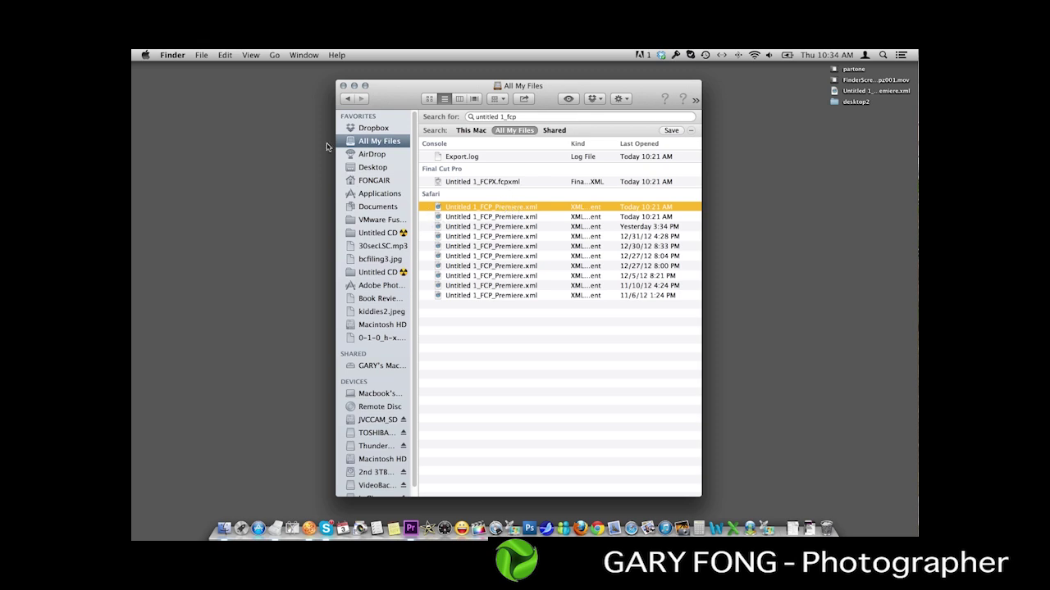
left_click(223, 55)
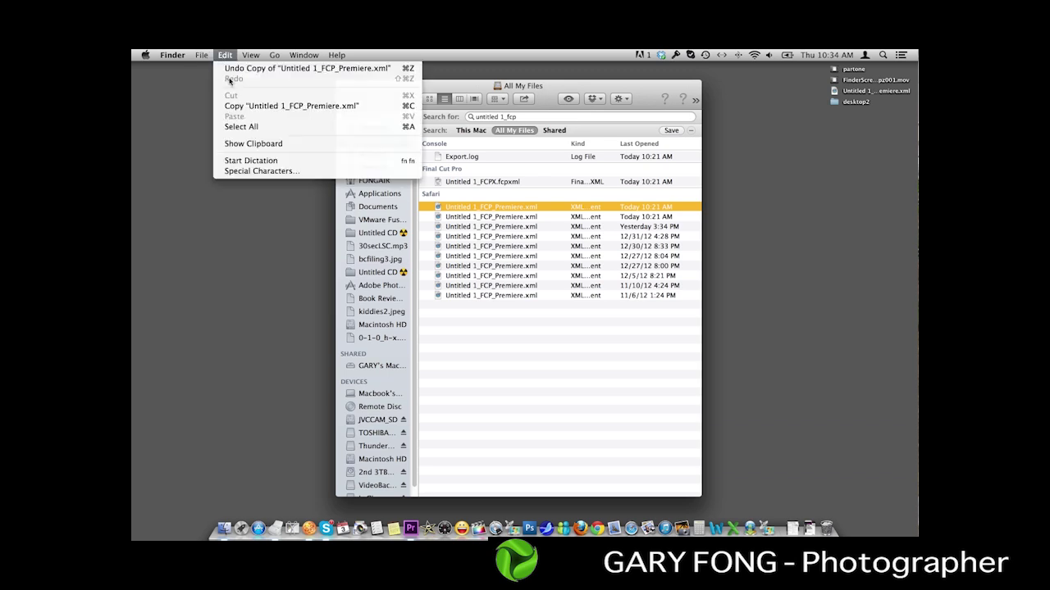
left_click(235, 107)
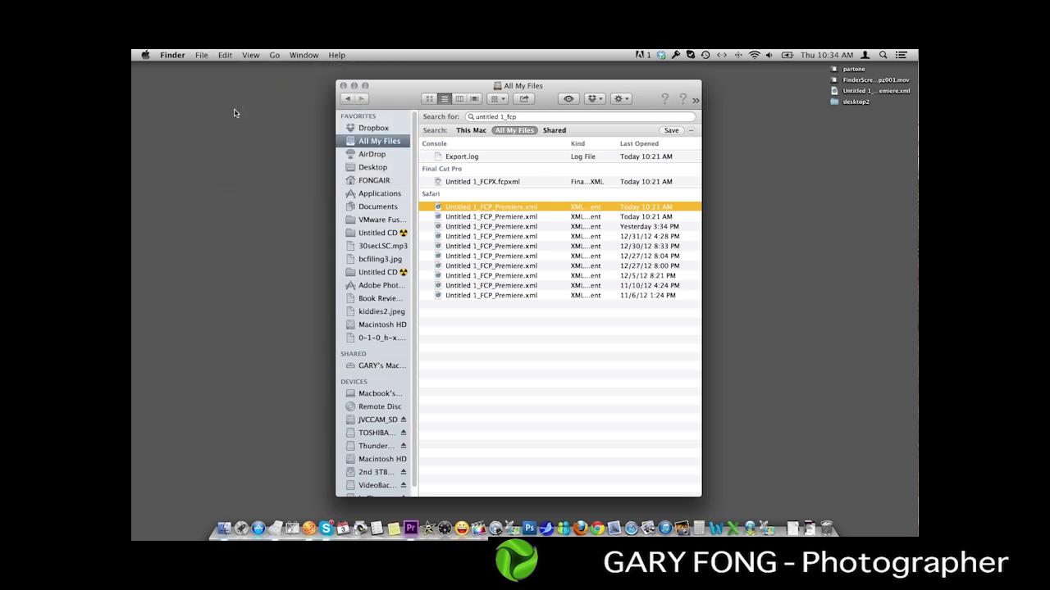
- Open the Demo folder on Thunderbolt SSD, then switch to Premiere Pro
left_click(377, 447)
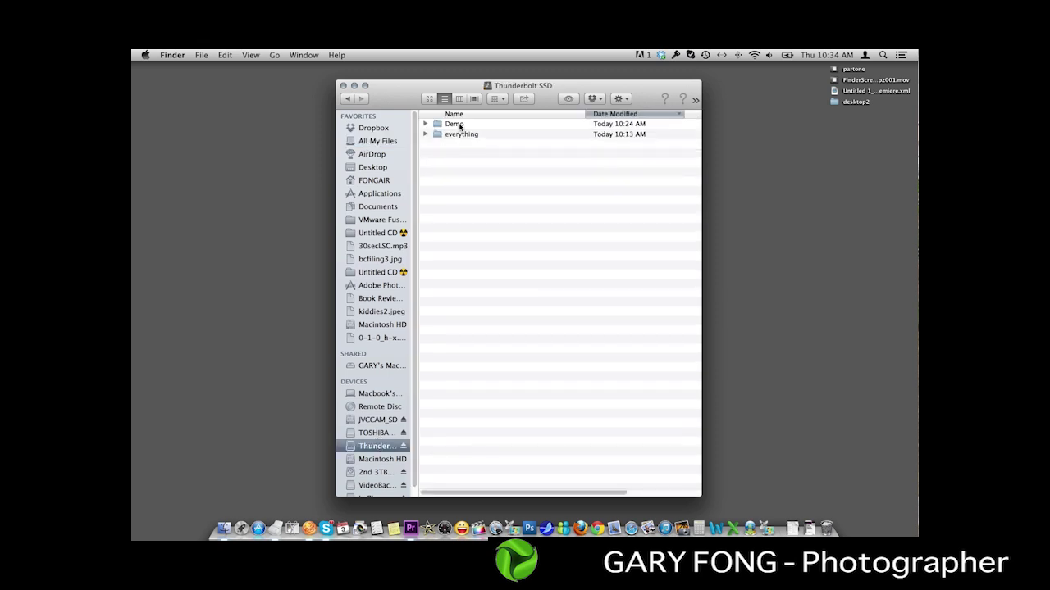
left_click(459, 126)
double_click(460, 125)
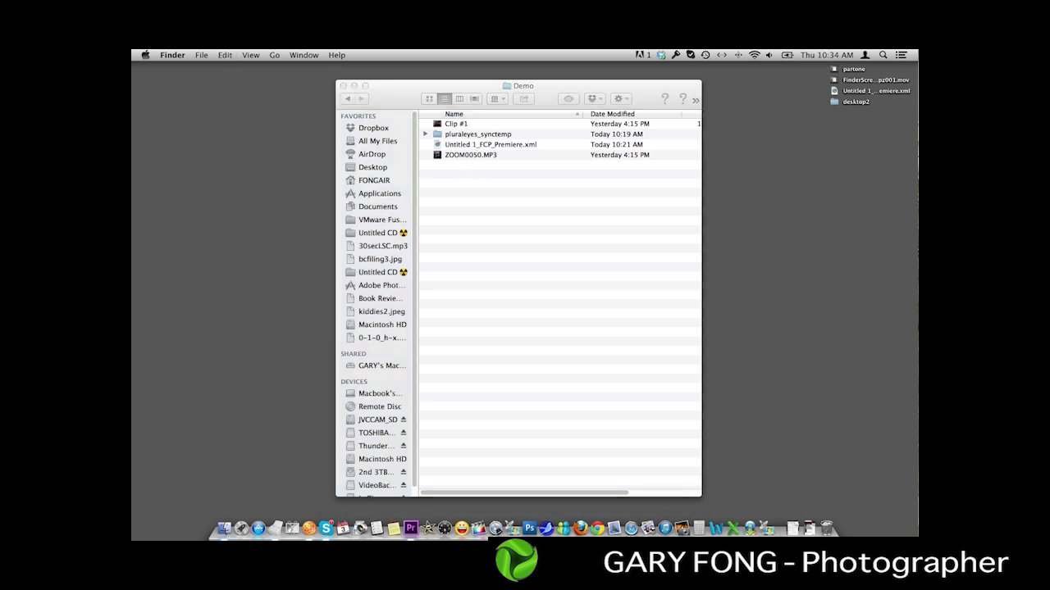
left_click(571, 298)
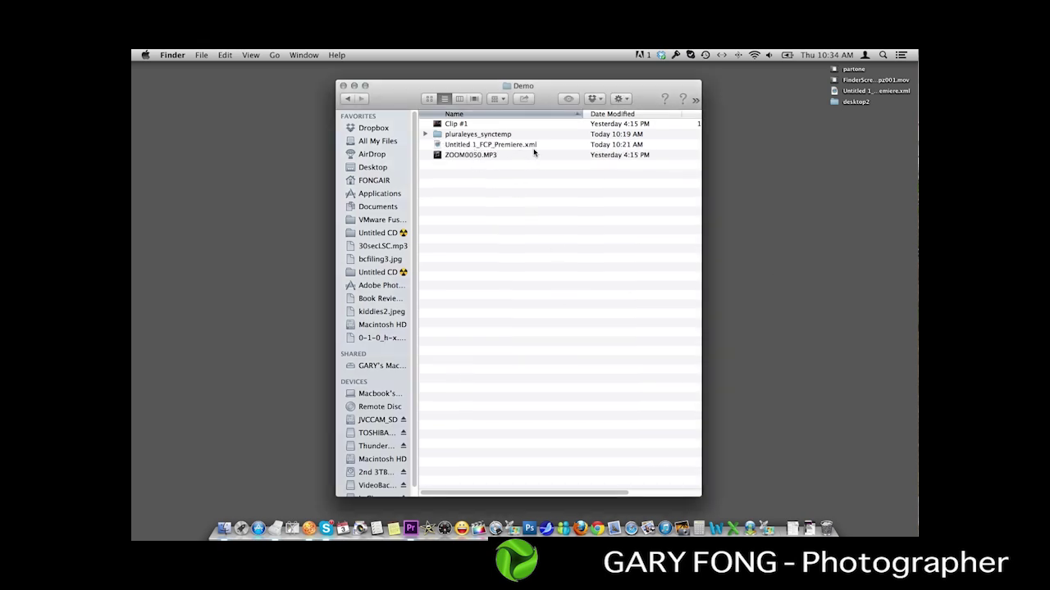
left_click(409, 529)
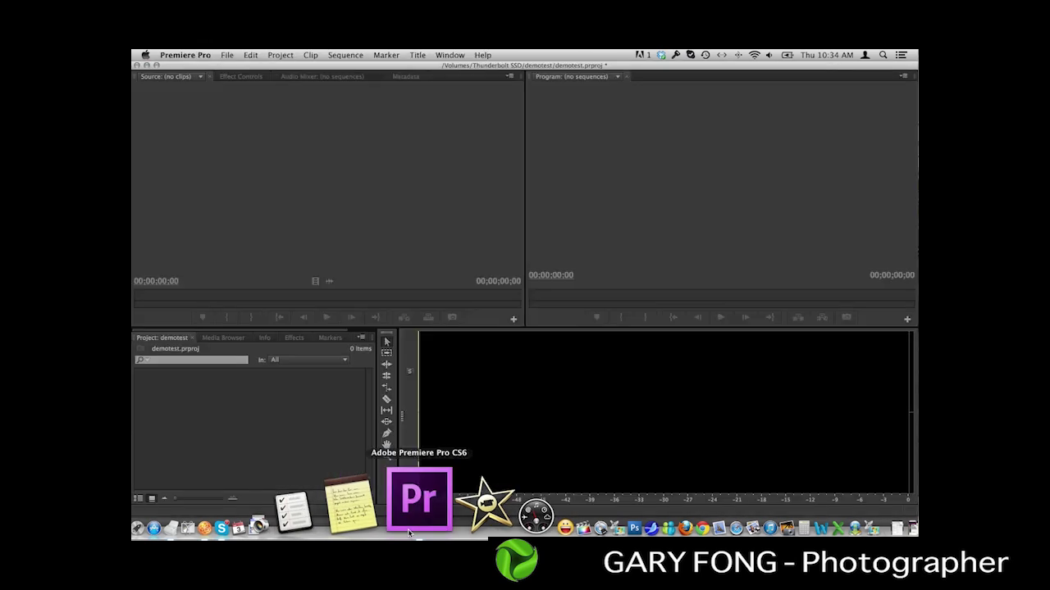
- Import Untitled 1_FCP_Premiere.xml from the Demo folder into the demotest project
left_click(228, 54)
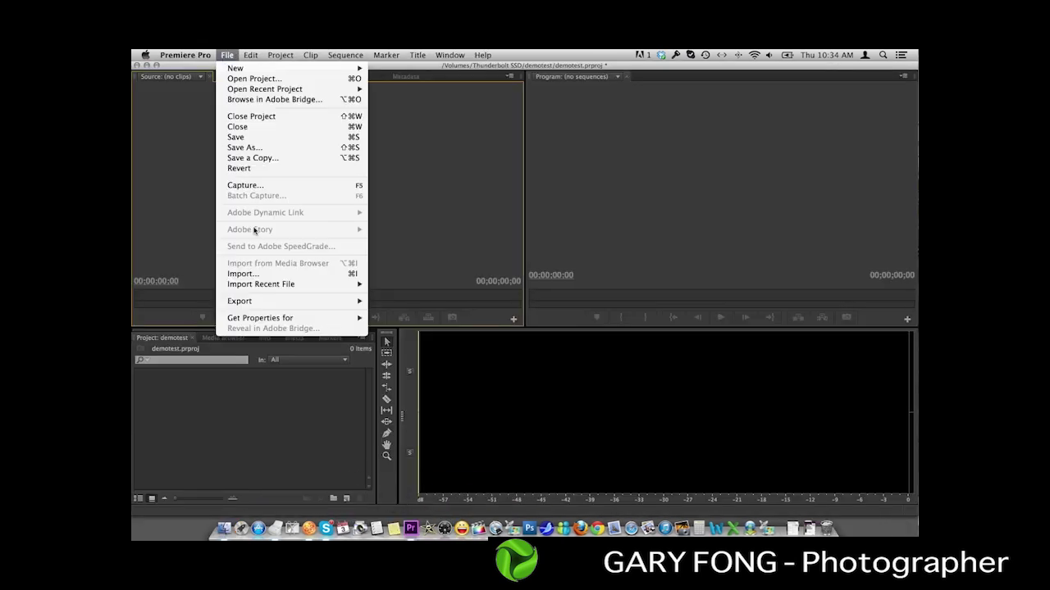
left_click(265, 276)
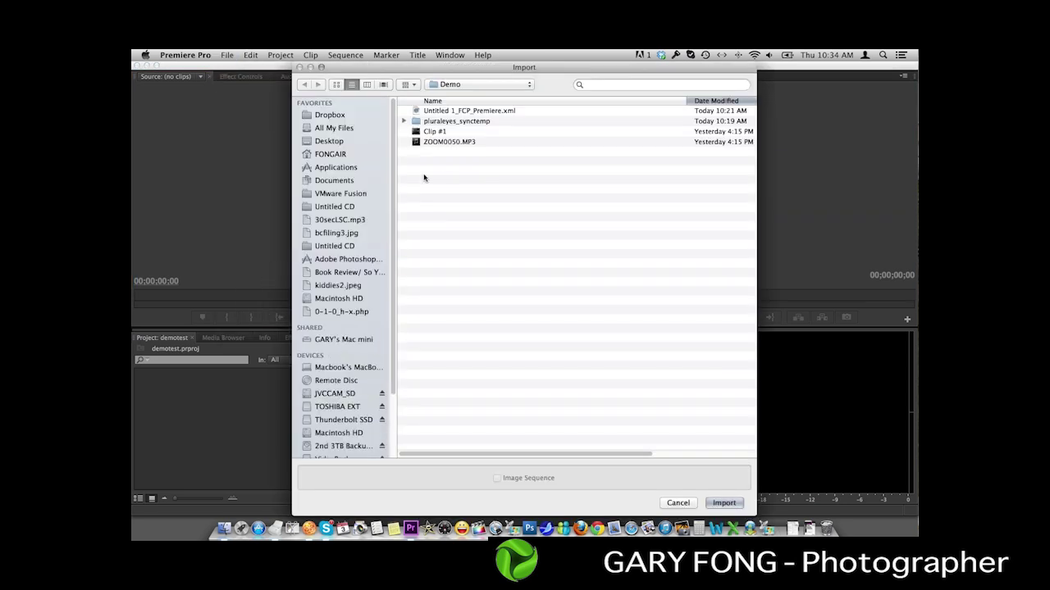
left_click(520, 115)
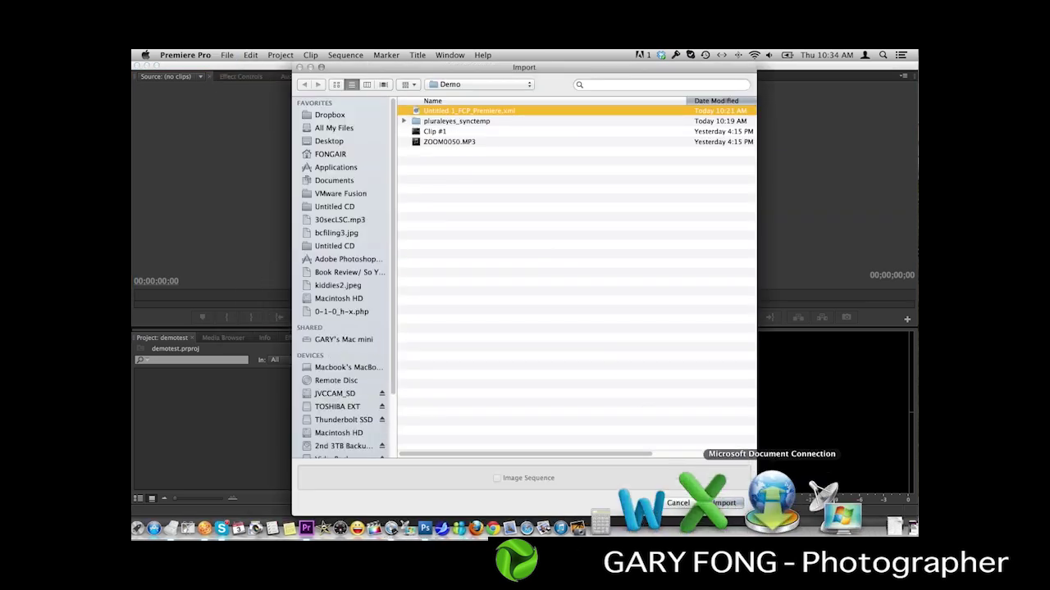
left_click(723, 503)
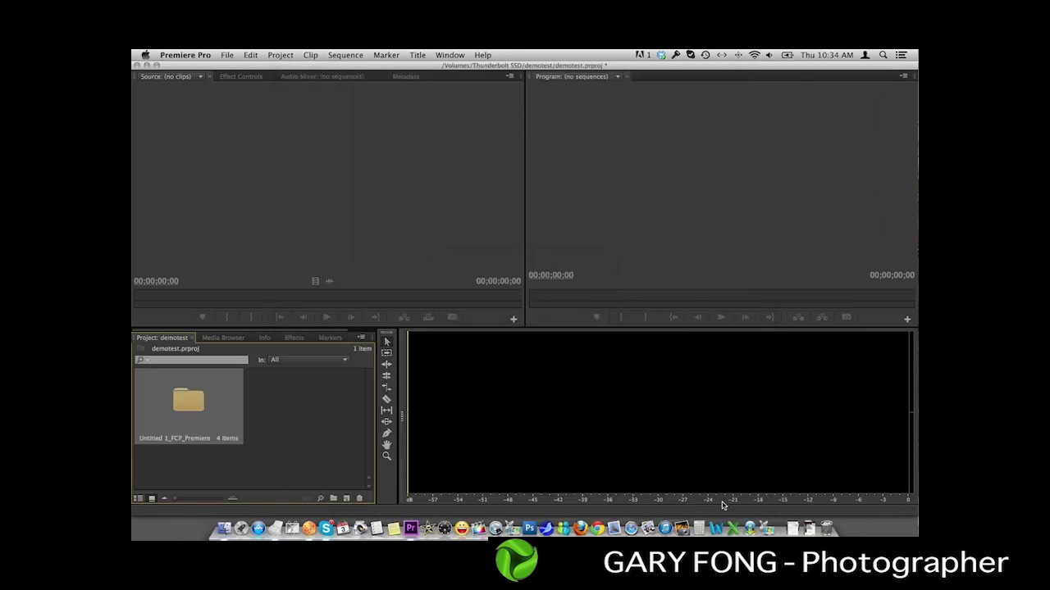
- Open the second Synced Sequence from the imported bin in the timeline, then close the bin window
double_click(185, 407)
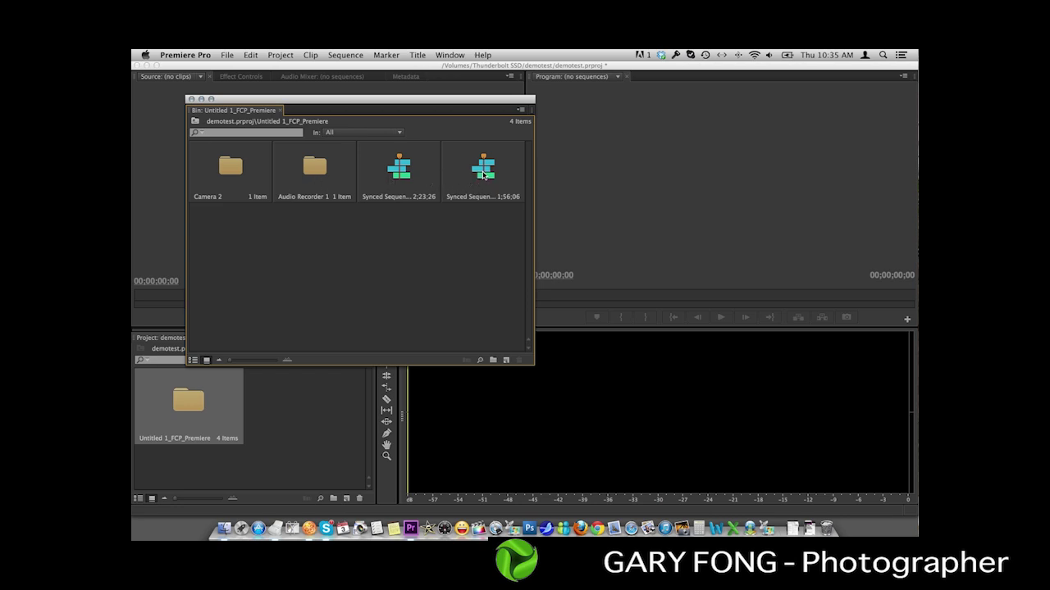
double_click(484, 175)
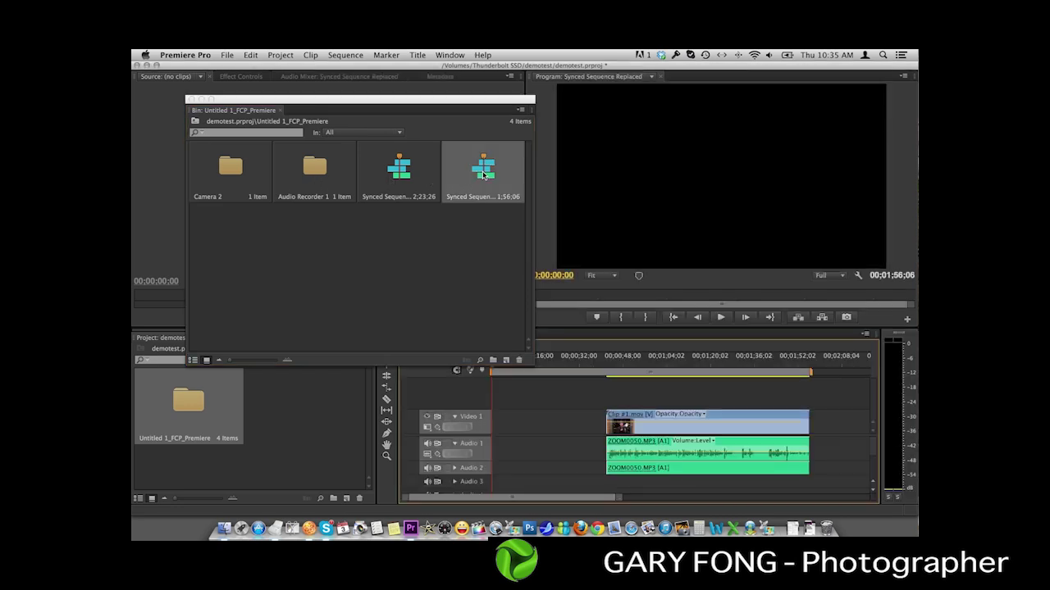
left_click(611, 369)
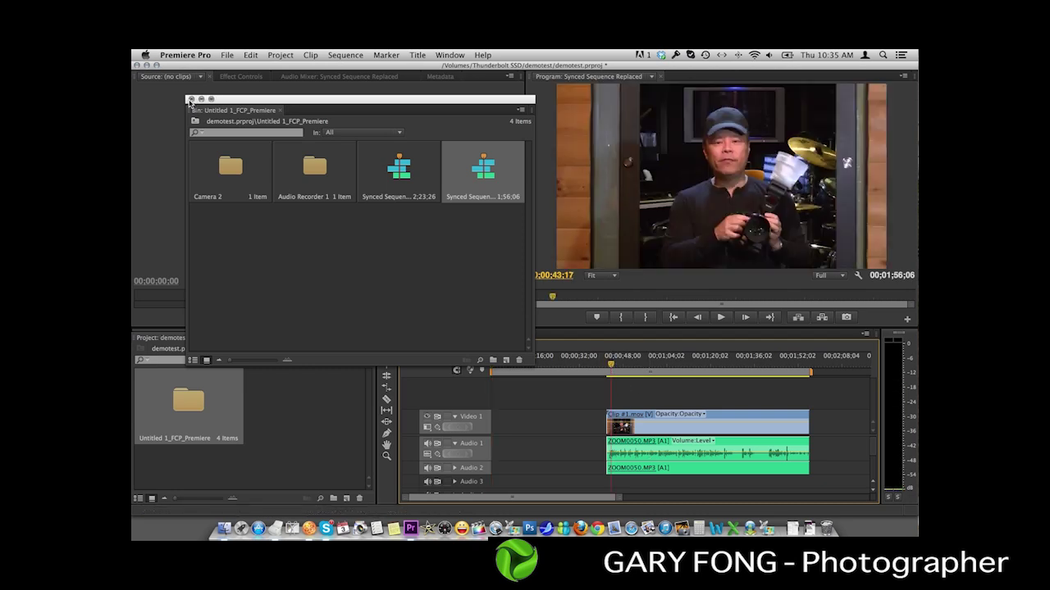
left_click(190, 99)
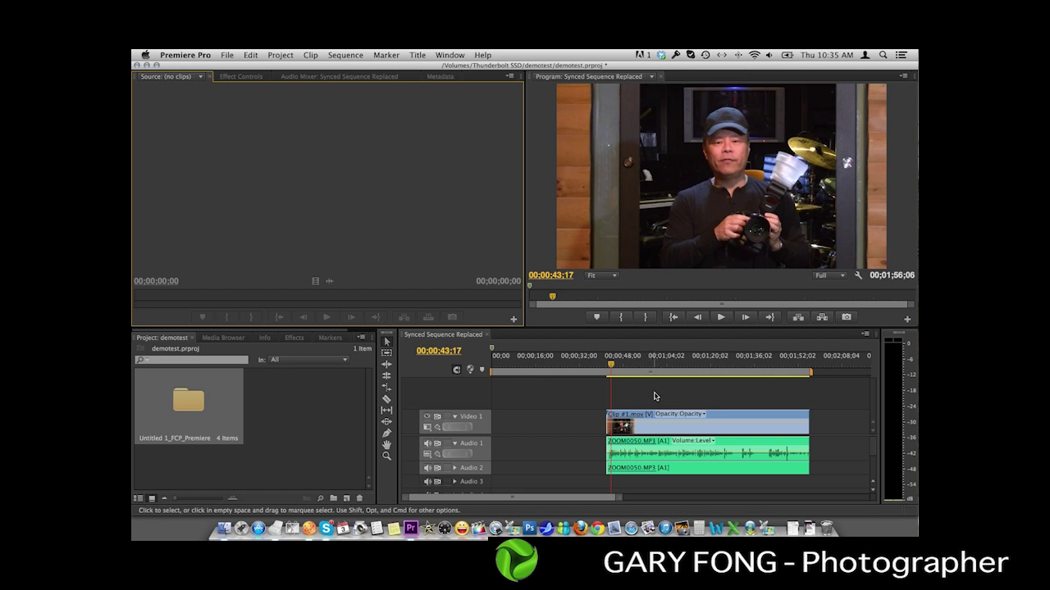
left_click(613, 368)
- Play and zoom the timeline, then razor-cut the video clip at 00;00;21;09
key("space")
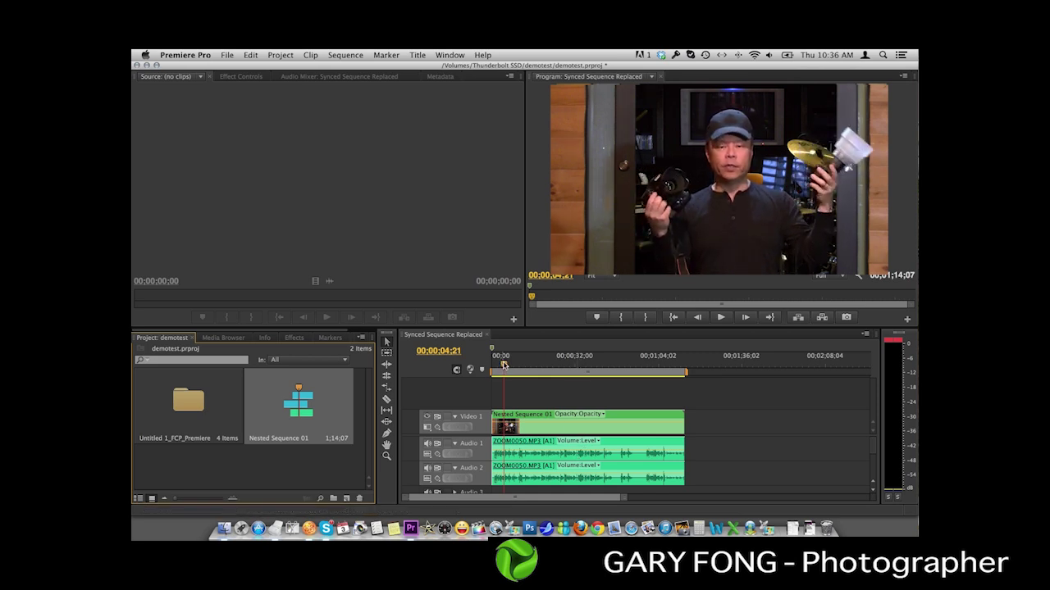
key("equal")
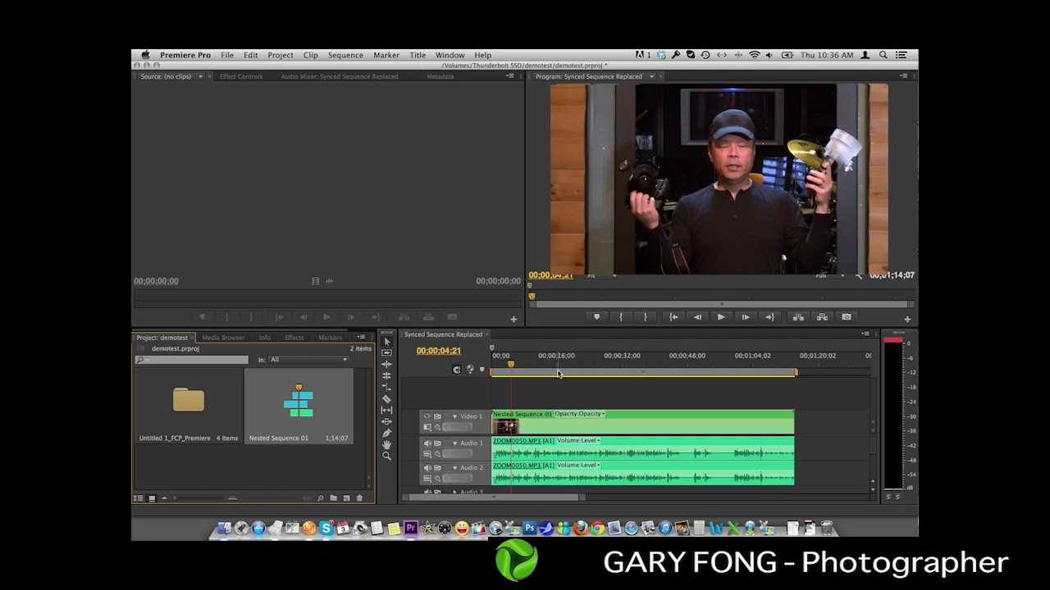
left_click_drag(510, 366, 578, 362)
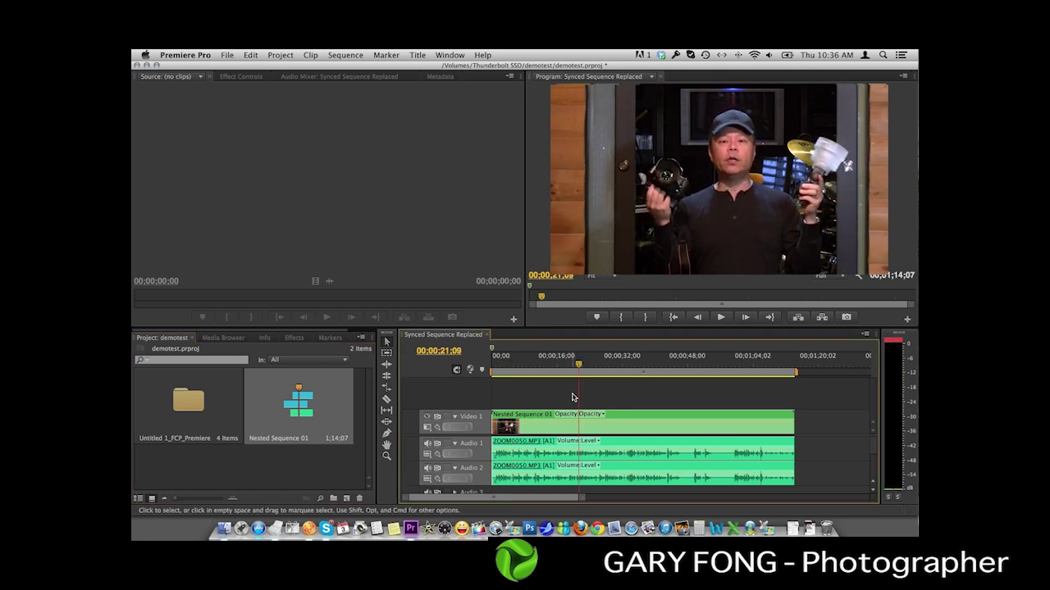
key("c")
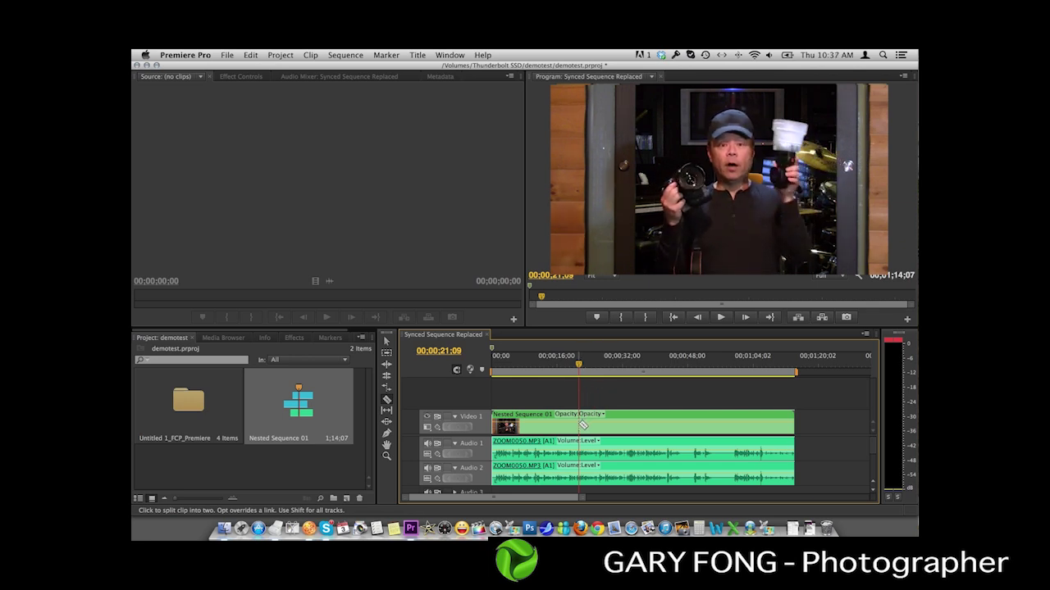
left_click(579, 423)
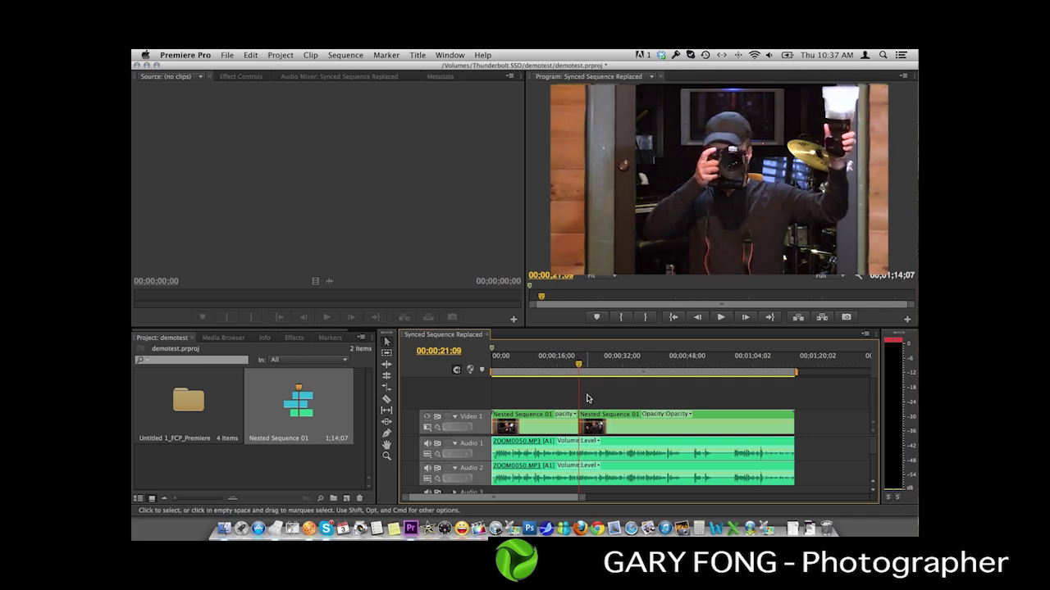
- Scrub the playhead around the cut between 00;00;22;11 and 00;00;28;07
left_click(594, 366)
left_click_drag(597, 367, 606, 367)
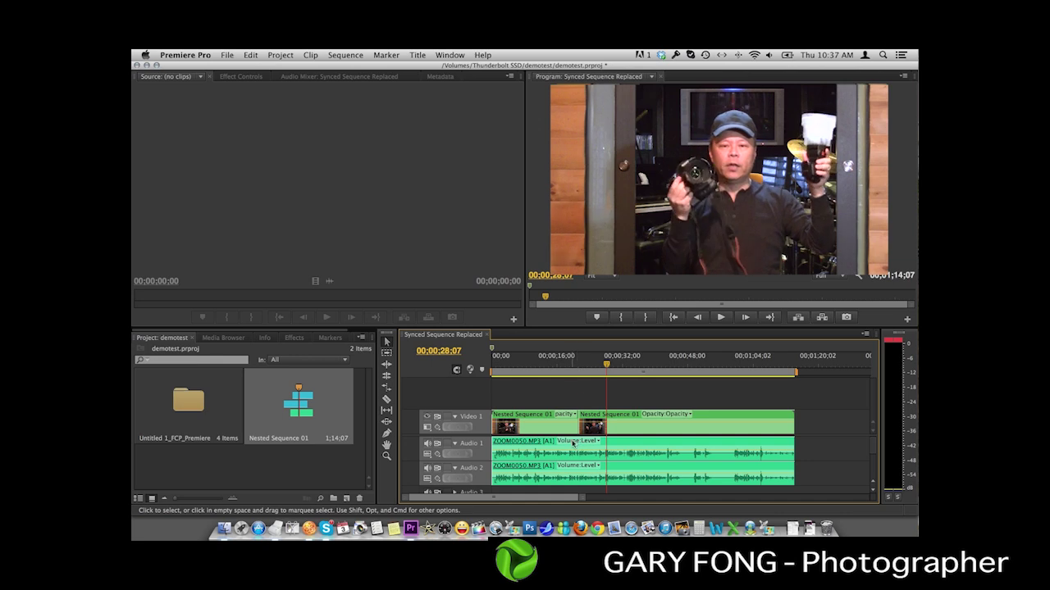
left_click_drag(607, 367, 583, 367)
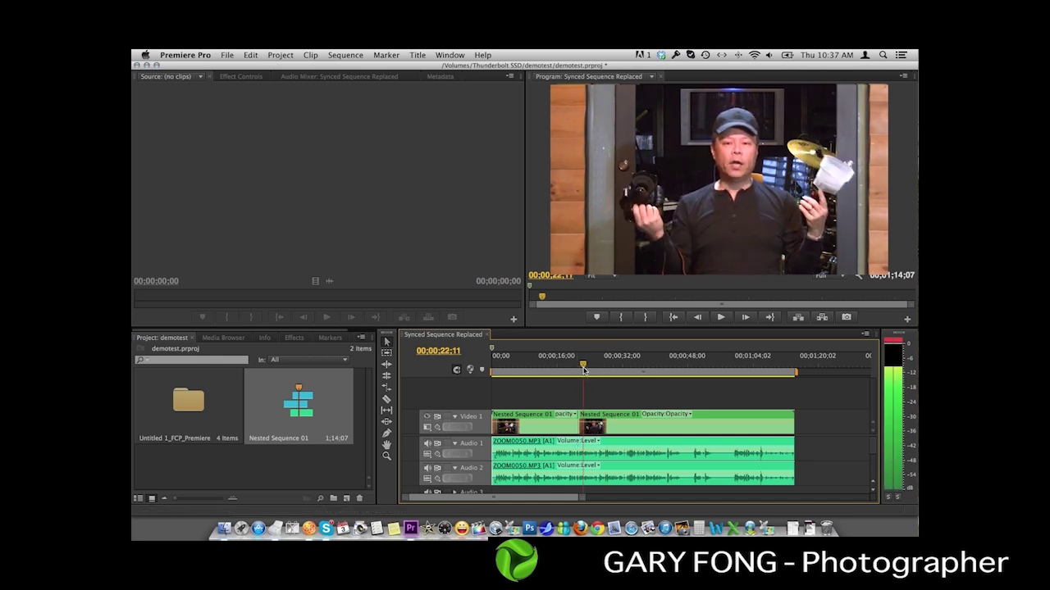